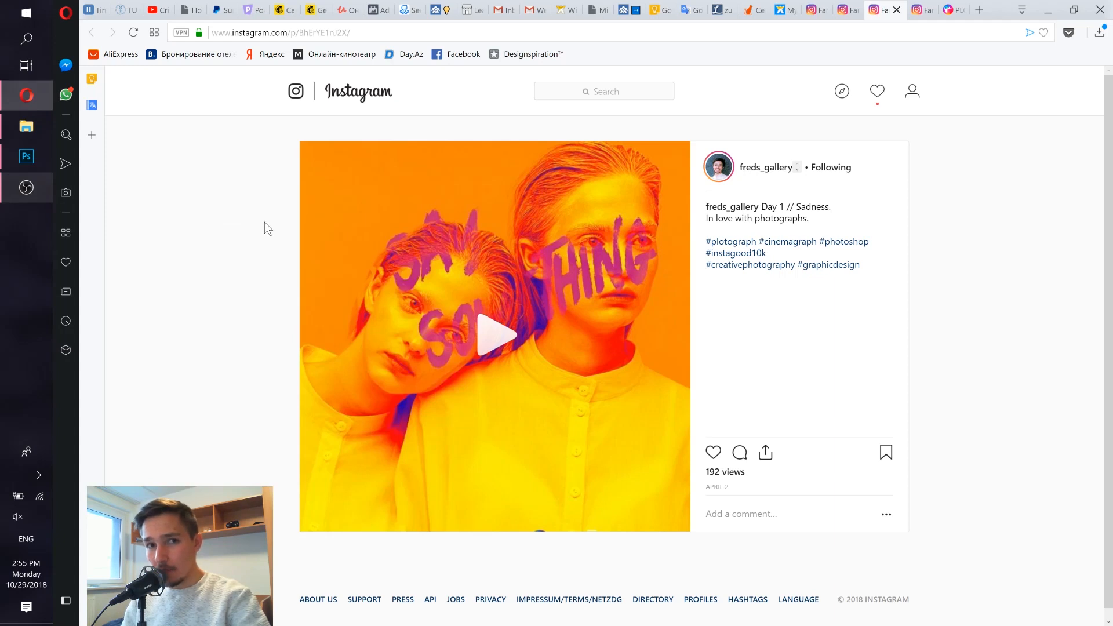
# Play and compare the animated poster examples in the open Instagram posts, including the Sadness and Depression pieces.
pyautogui.click(496, 339)
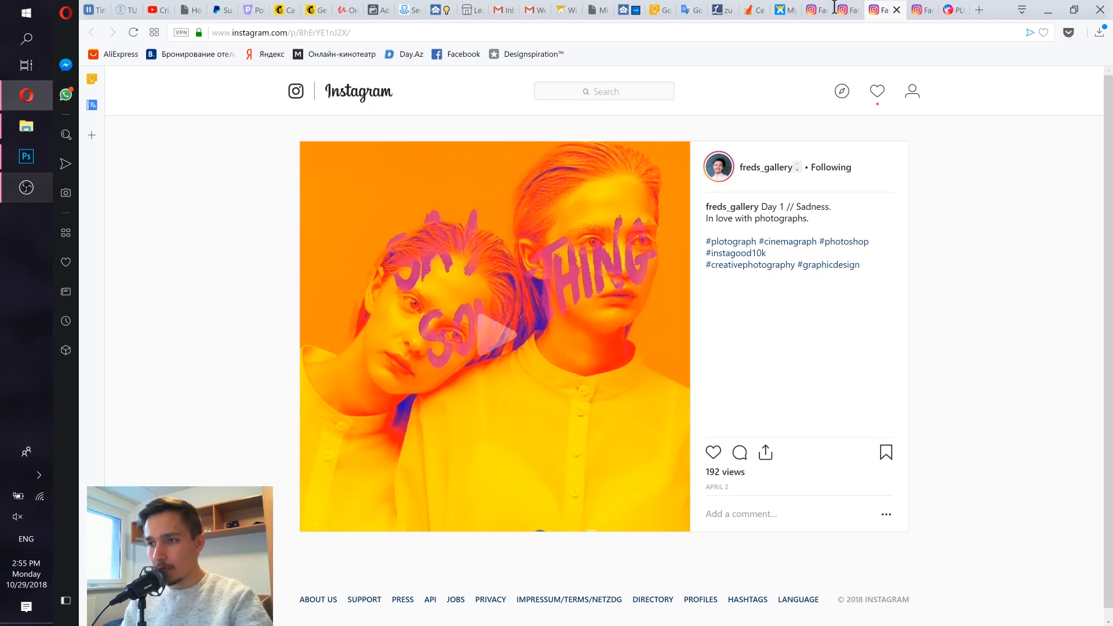
pyautogui.hotkey('ctrl', 'shift', 'Tab')
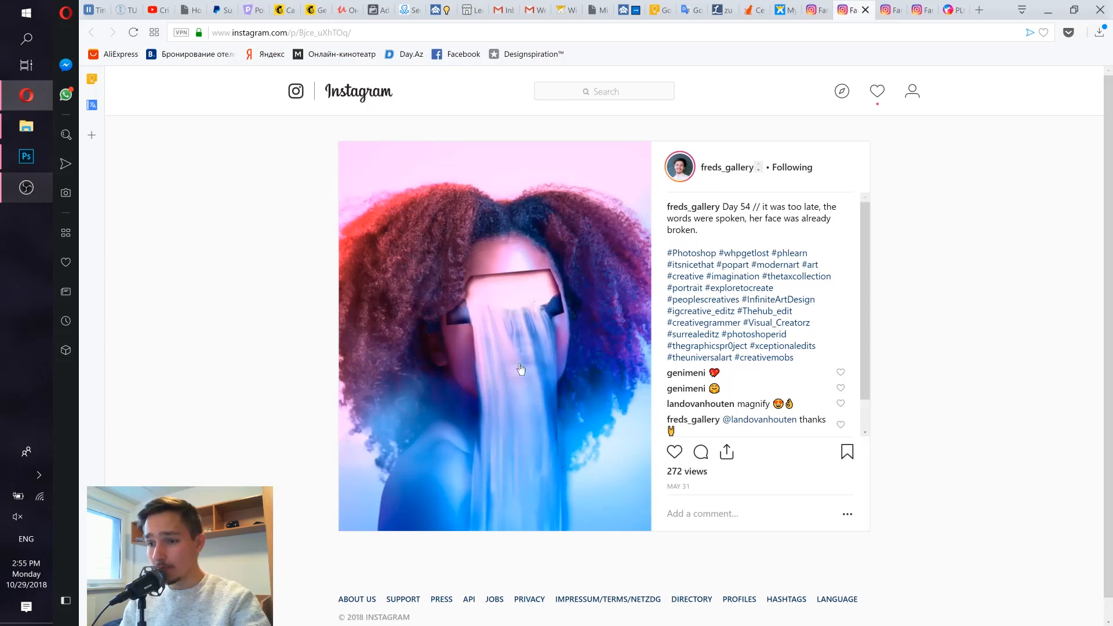
pyautogui.hotkey('ctrl', 'Tab')
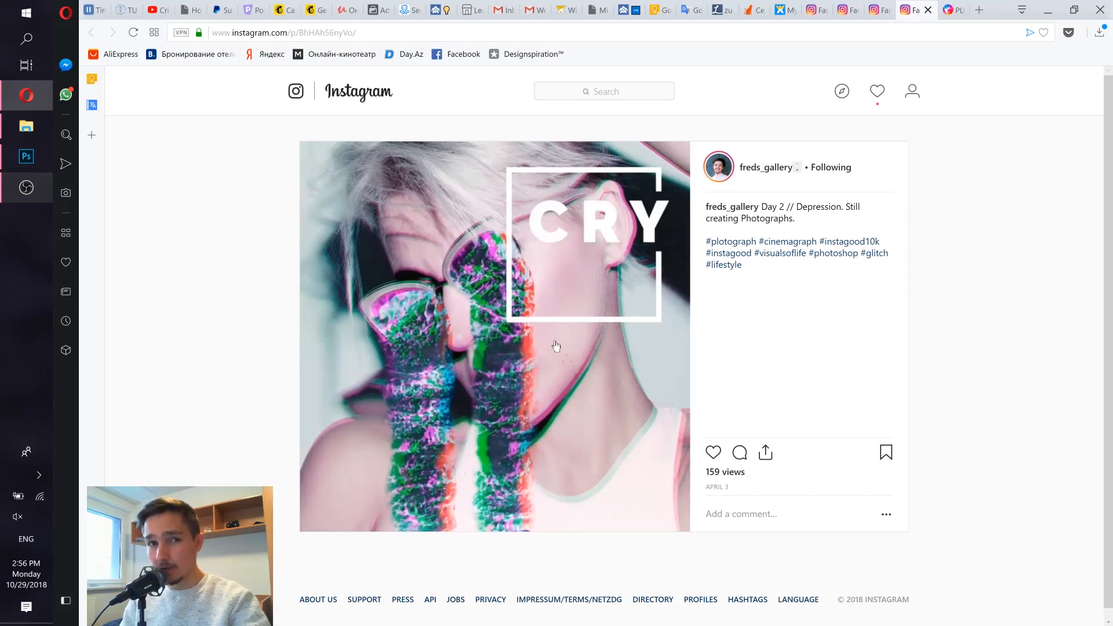
pyautogui.click(499, 354)
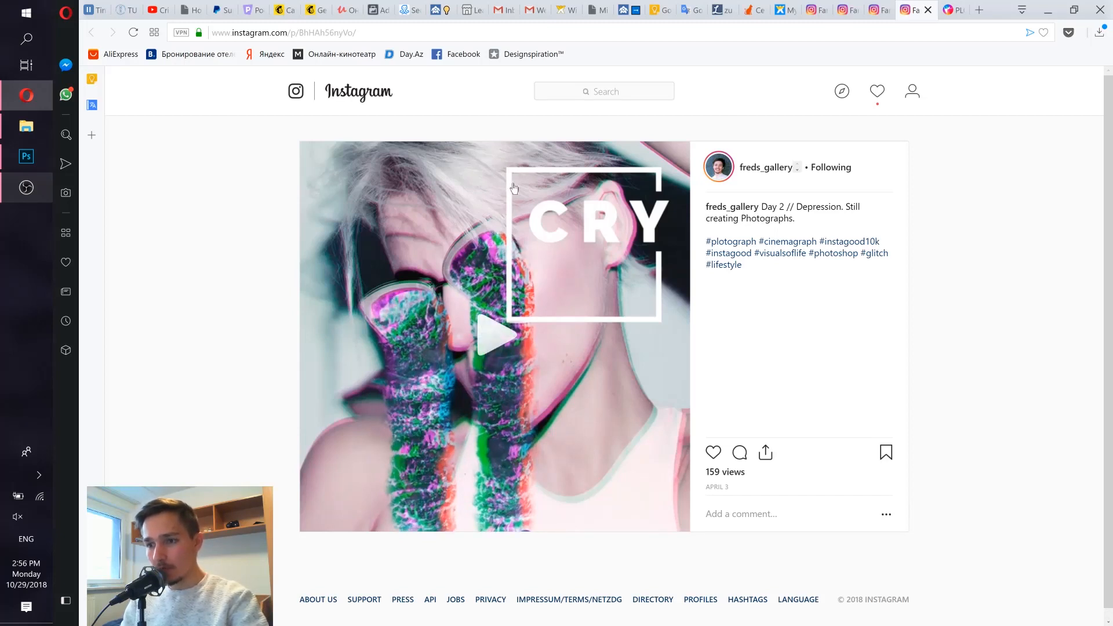
pyautogui.hotkey('ctrl', 'shift', 'Tab')
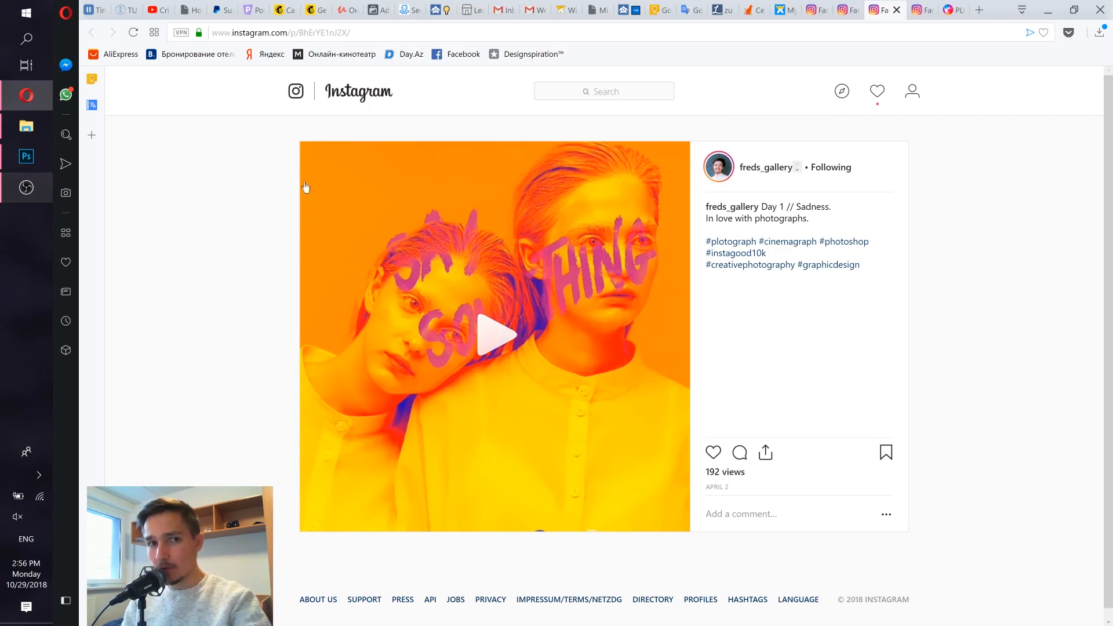
# Switch to the Plotaverse website and sign in to the member account with the prefilled credentials.
pyautogui.click(948, 10)
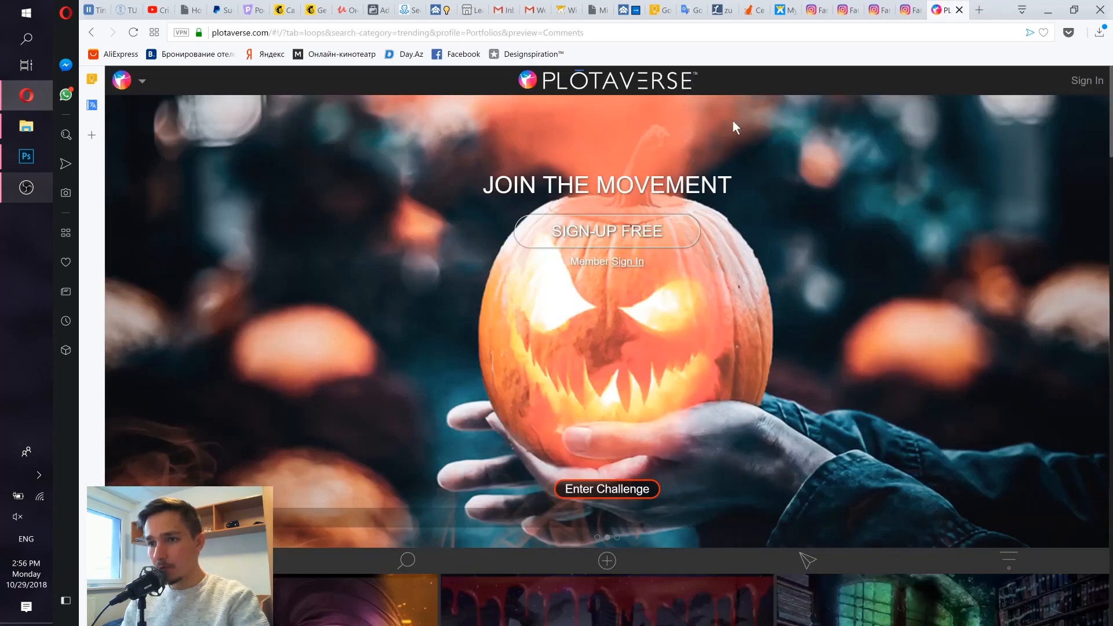
pyautogui.moveTo(213, 33); pyautogui.dragTo(263, 32)
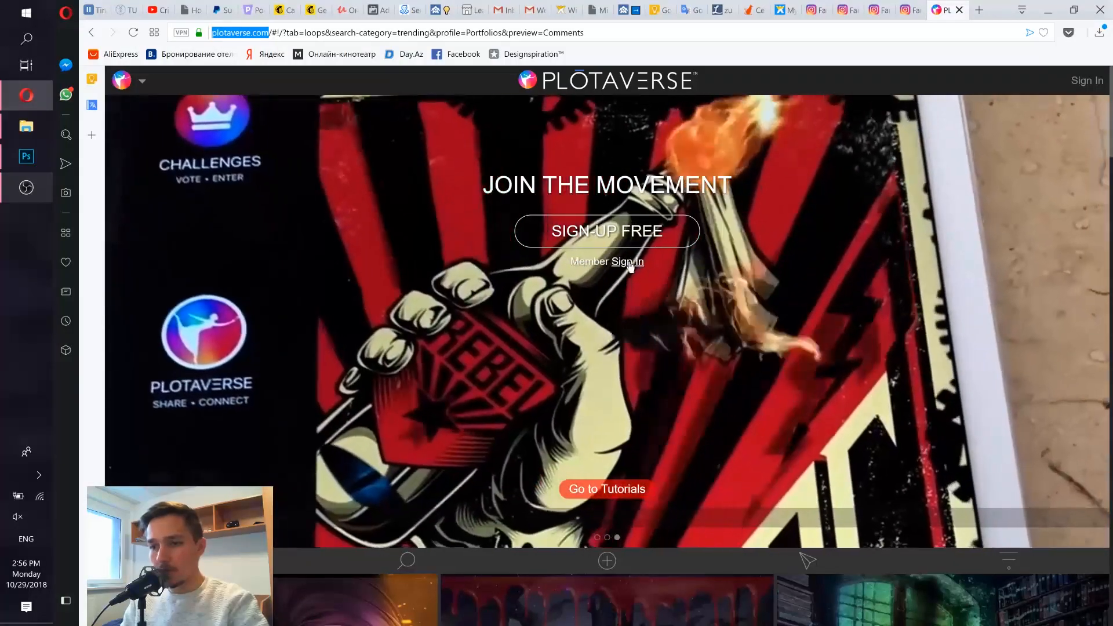
pyautogui.click(629, 261)
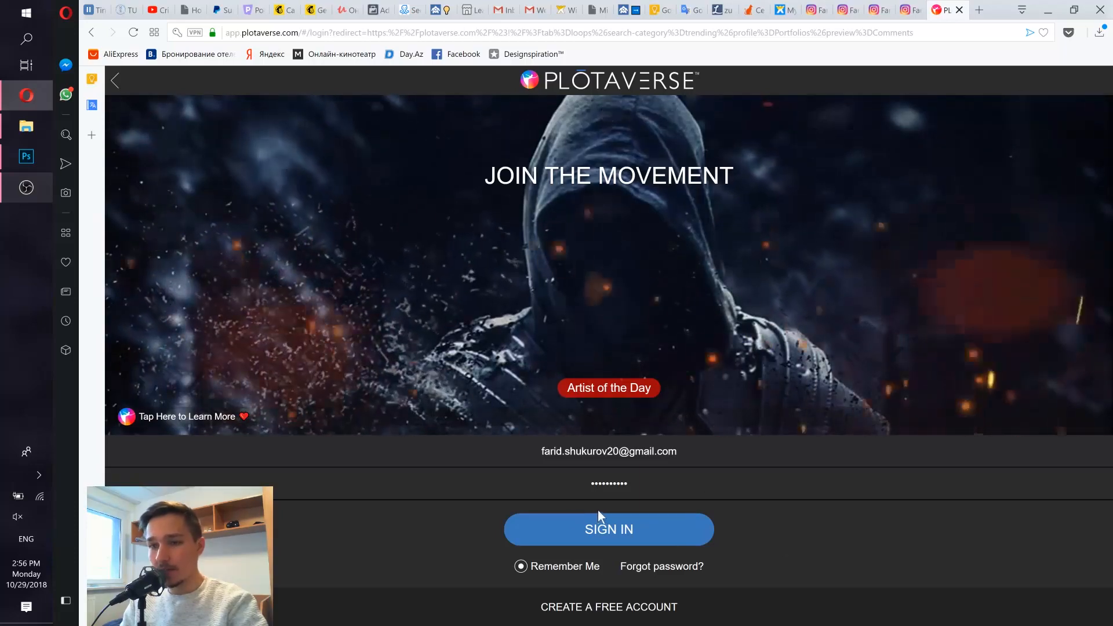
pyautogui.click(607, 544)
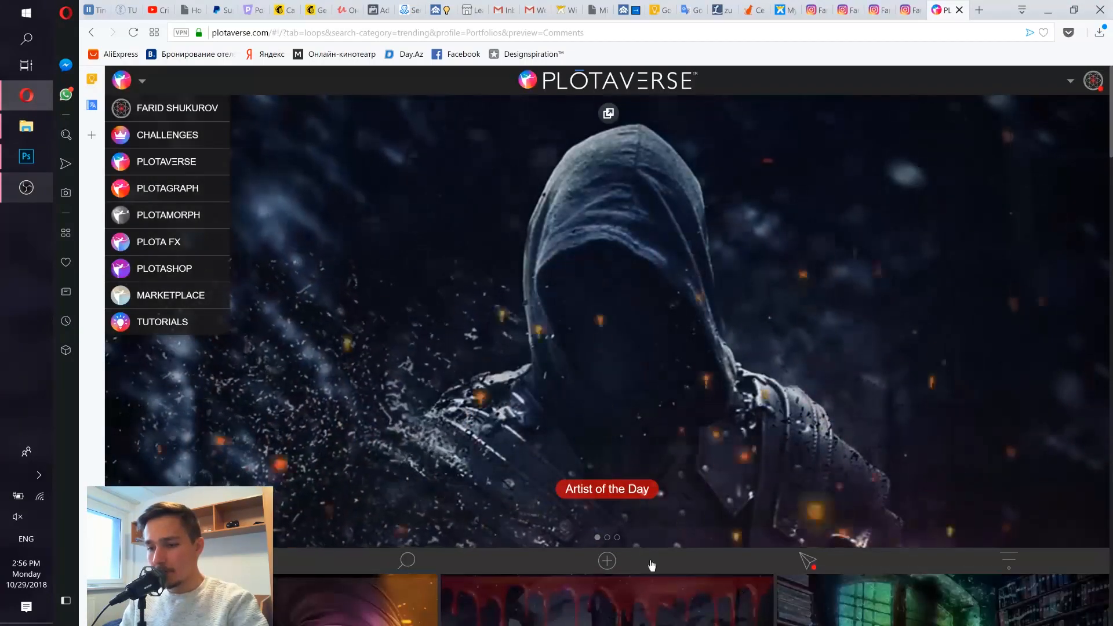
# Start creating a new Plotagraph and dismiss the welcome video.
pyautogui.click(608, 562)
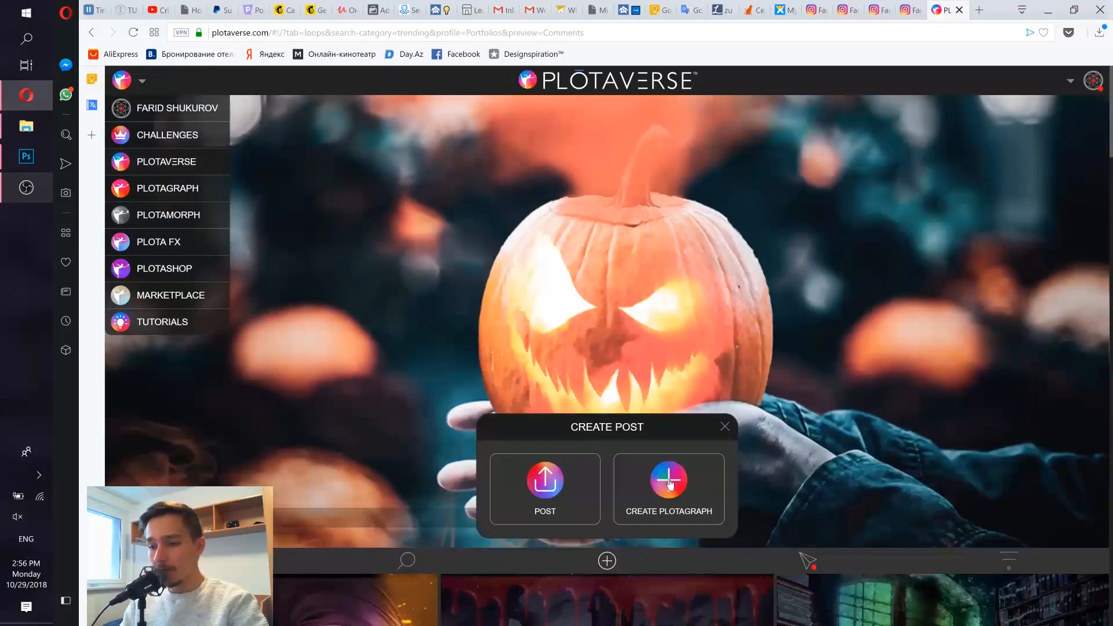
pyautogui.click(670, 483)
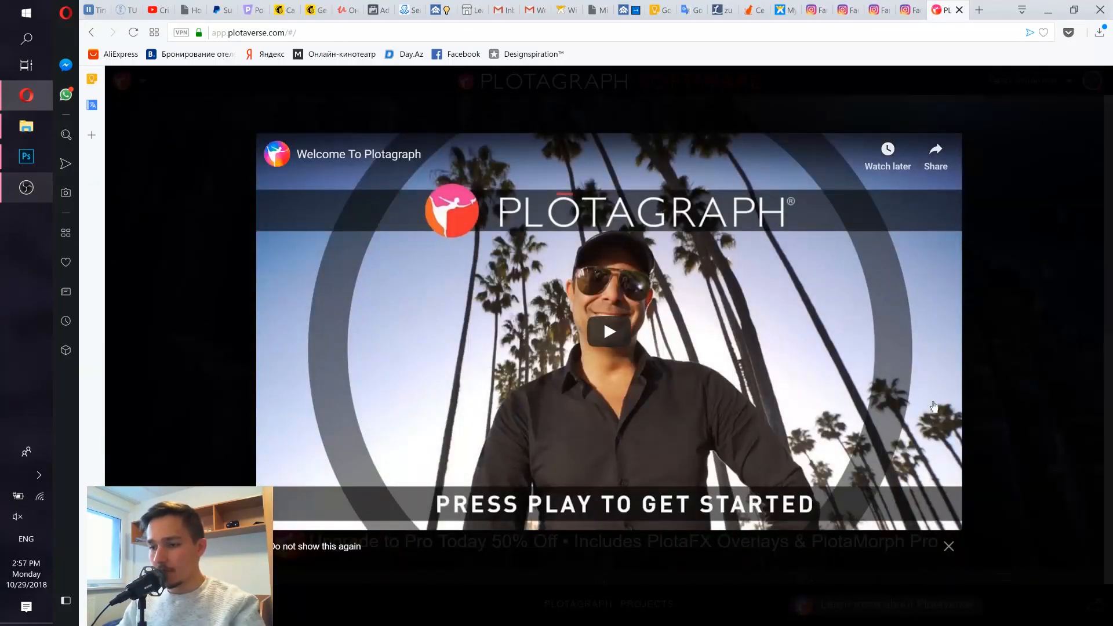
pyautogui.click(949, 548)
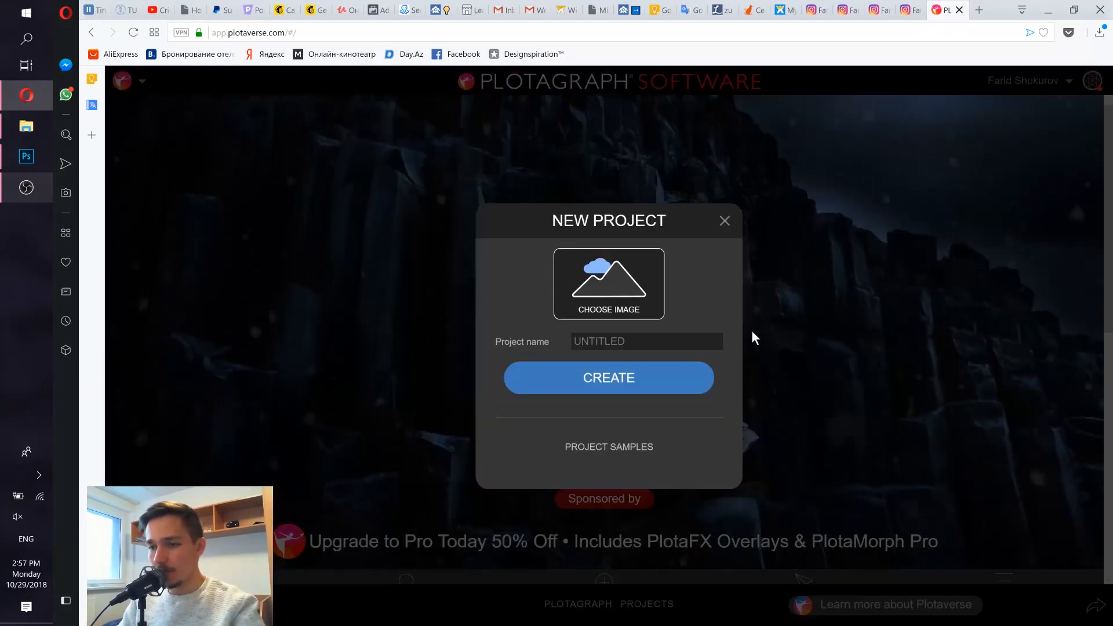
# Load "say something.png" from the Design_Work\posters\2 folder as the new project's image, using the folder path copied from File Explorer.
pyautogui.click(573, 281)
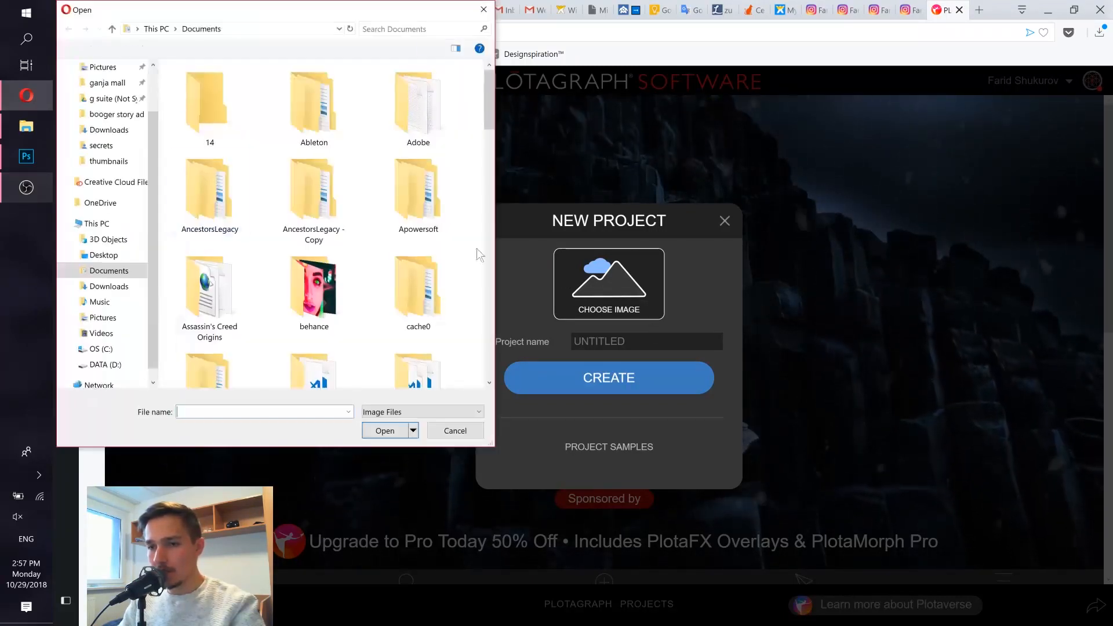
pyautogui.click(22, 127)
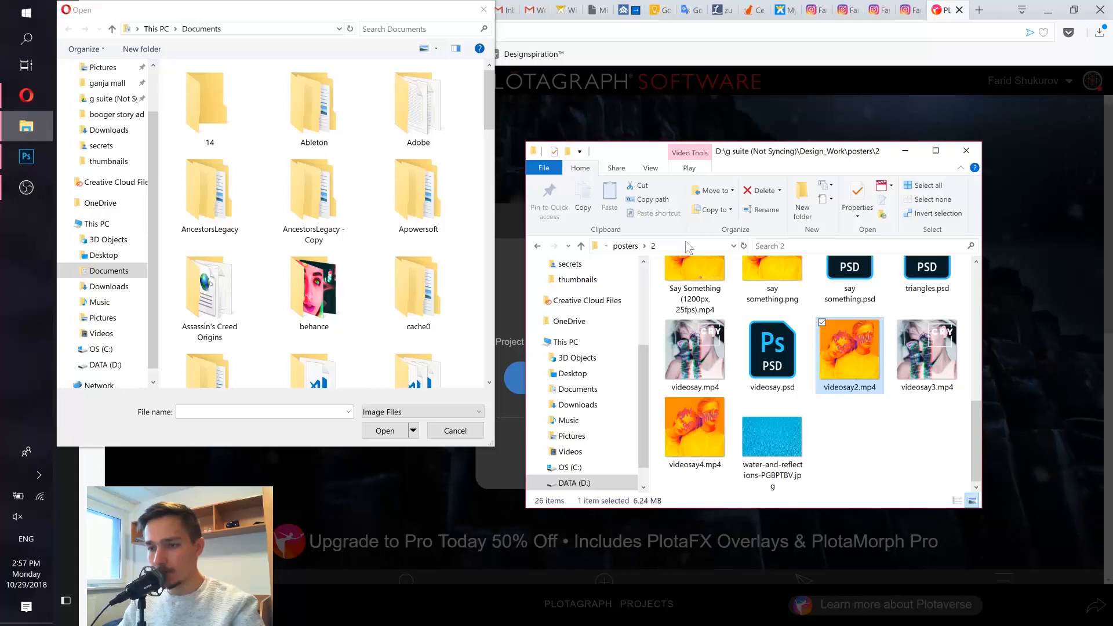
pyautogui.click(686, 246)
pyautogui.hotkey('ctrl', 'c')
pyautogui.click(264, 20)
pyautogui.click(263, 26)
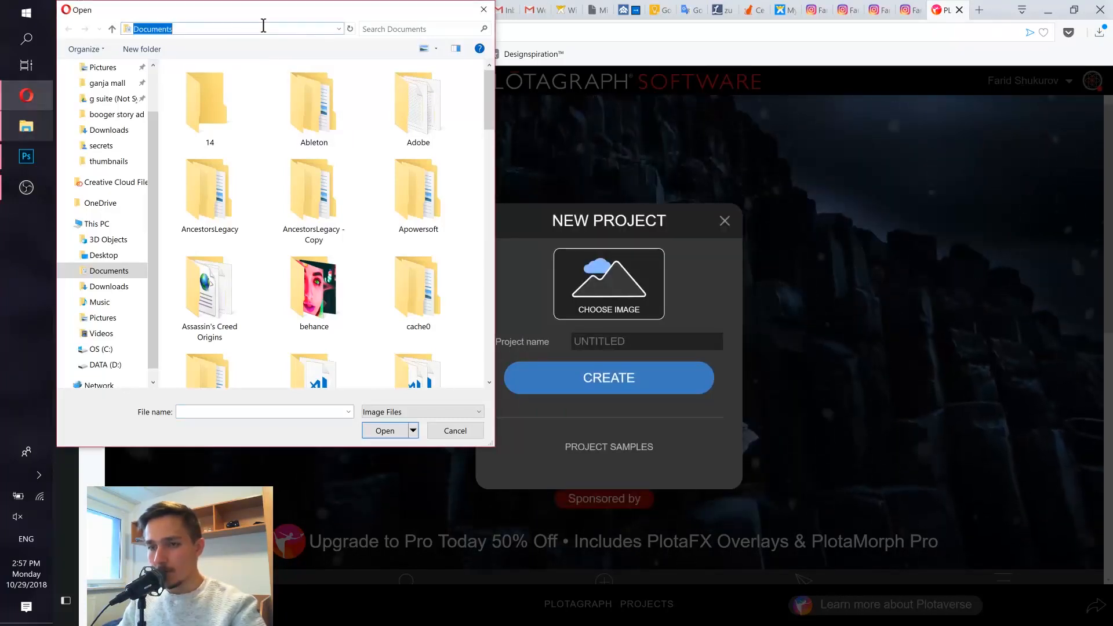
pyautogui.hotkey('ctrl', 'v')
pyautogui.click(350, 29)
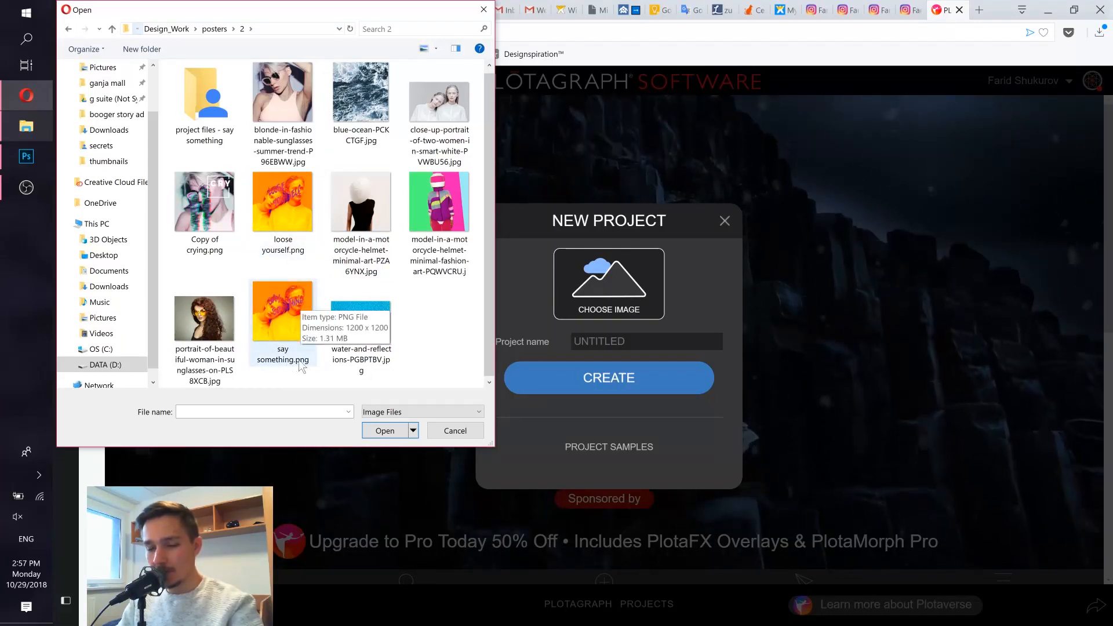
pyautogui.doubleClick(287, 322)
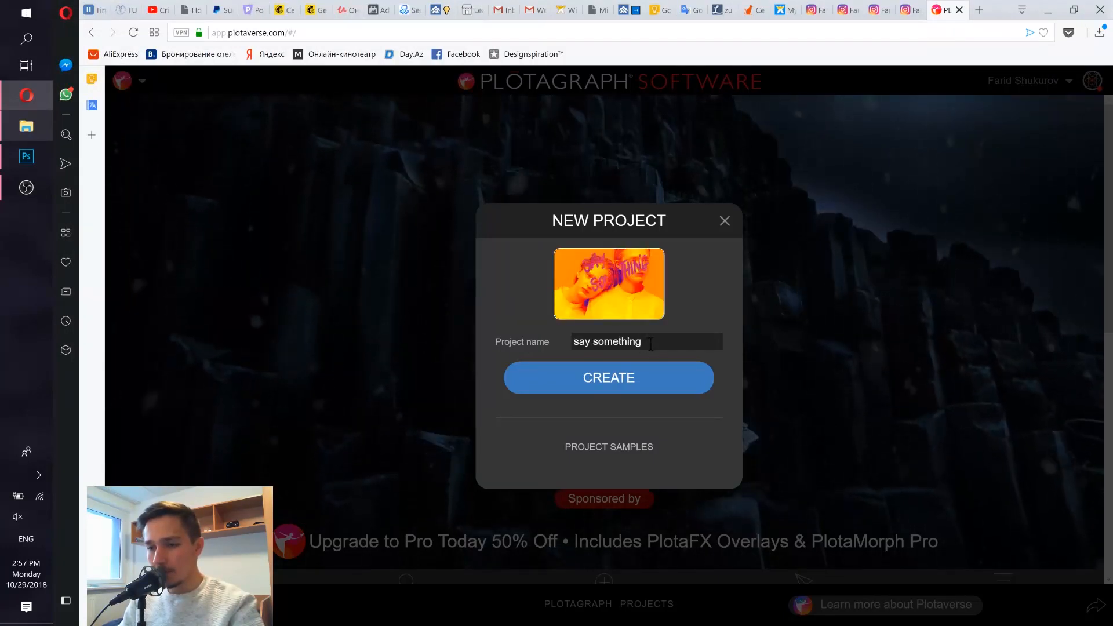
# Name the project "youtube tutorial" and create it.
pyautogui.moveTo(642, 342); pyautogui.dragTo(502, 325)
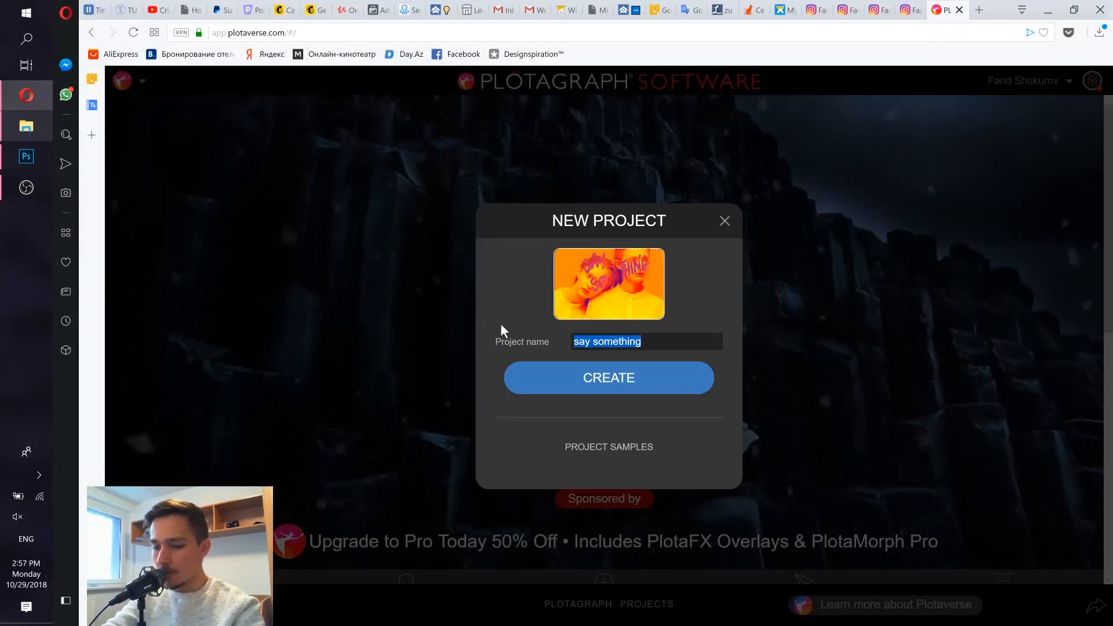
pyautogui.write('youtube tutorials')
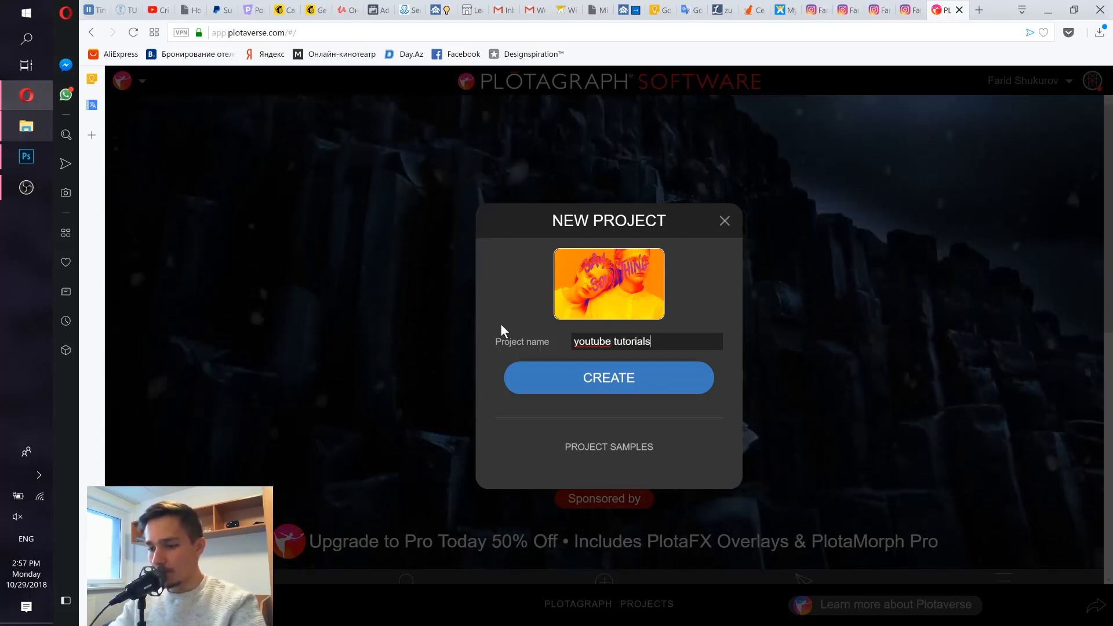
pyautogui.press('BackSpace')
pyautogui.click(622, 377)
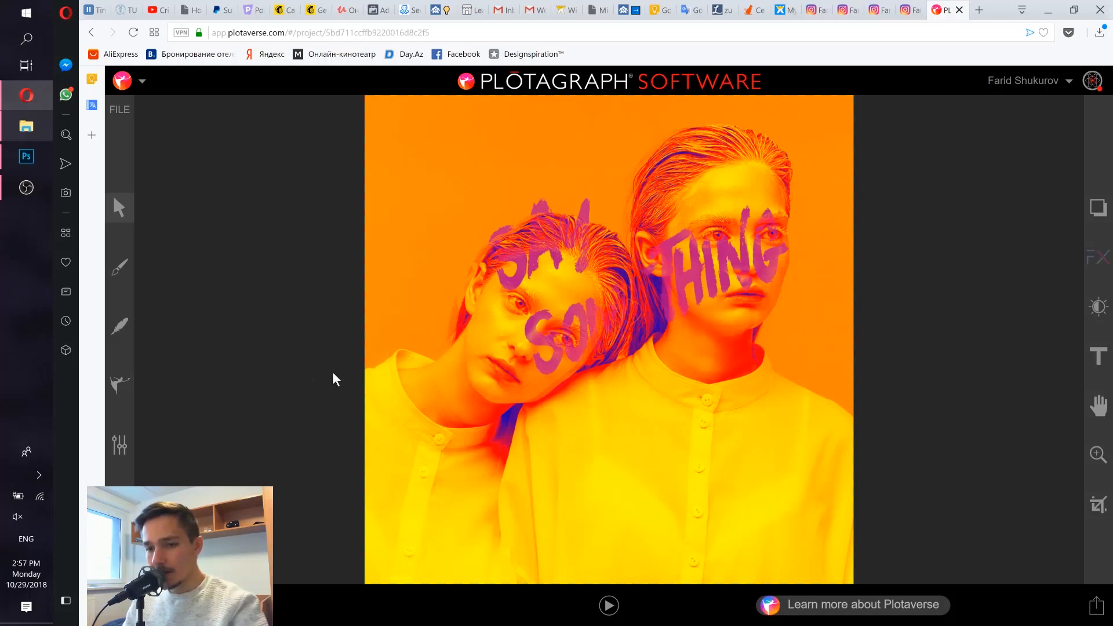
# Add animation points along the hair of the woman leaning her head, following the hair's direction, and preview the motion.
pyautogui.click(116, 387)
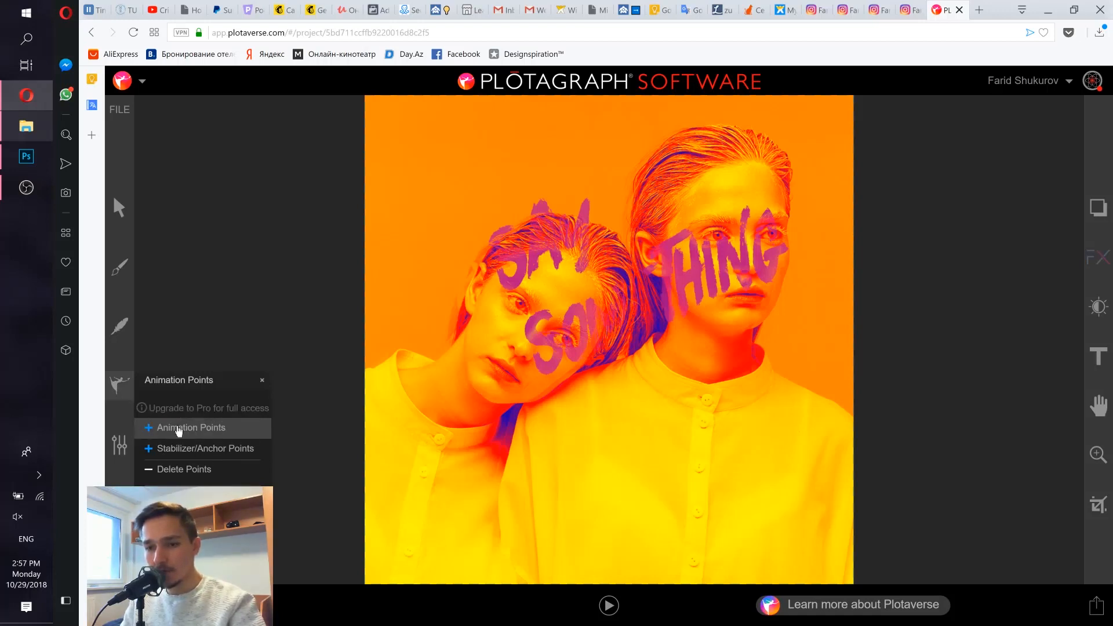
pyautogui.click(120, 388)
pyautogui.click(120, 388)
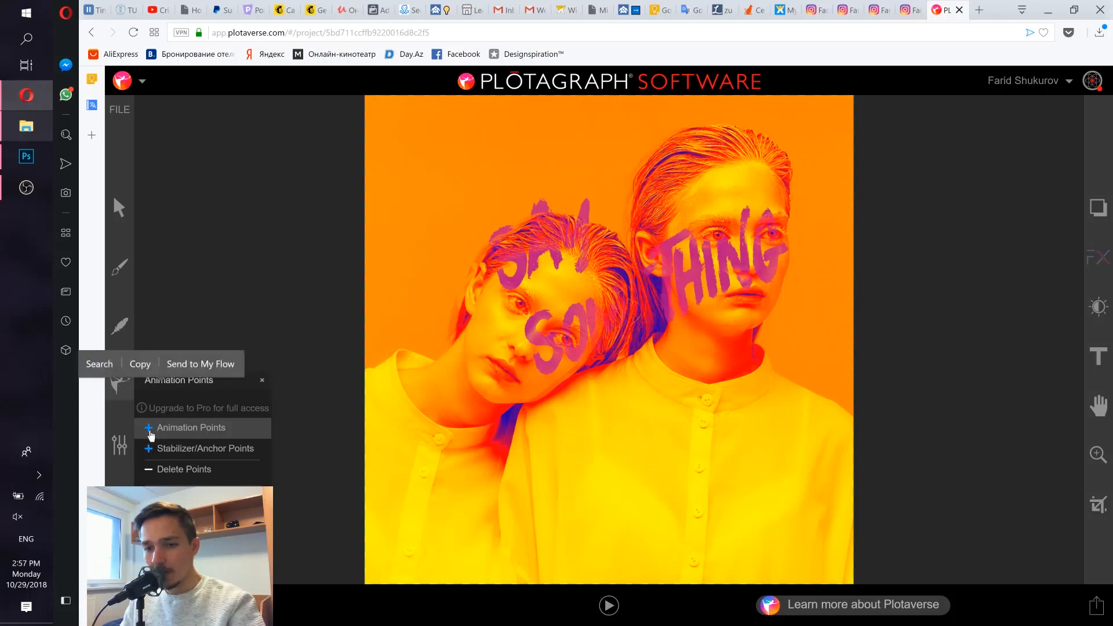
pyautogui.click(149, 430)
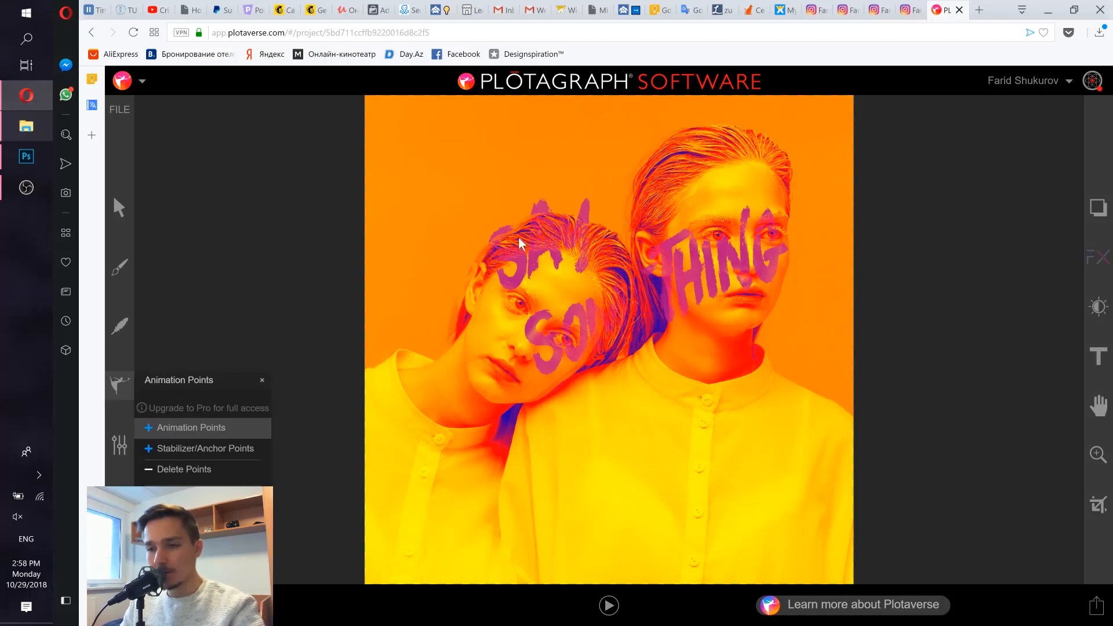
pyautogui.click(490, 253)
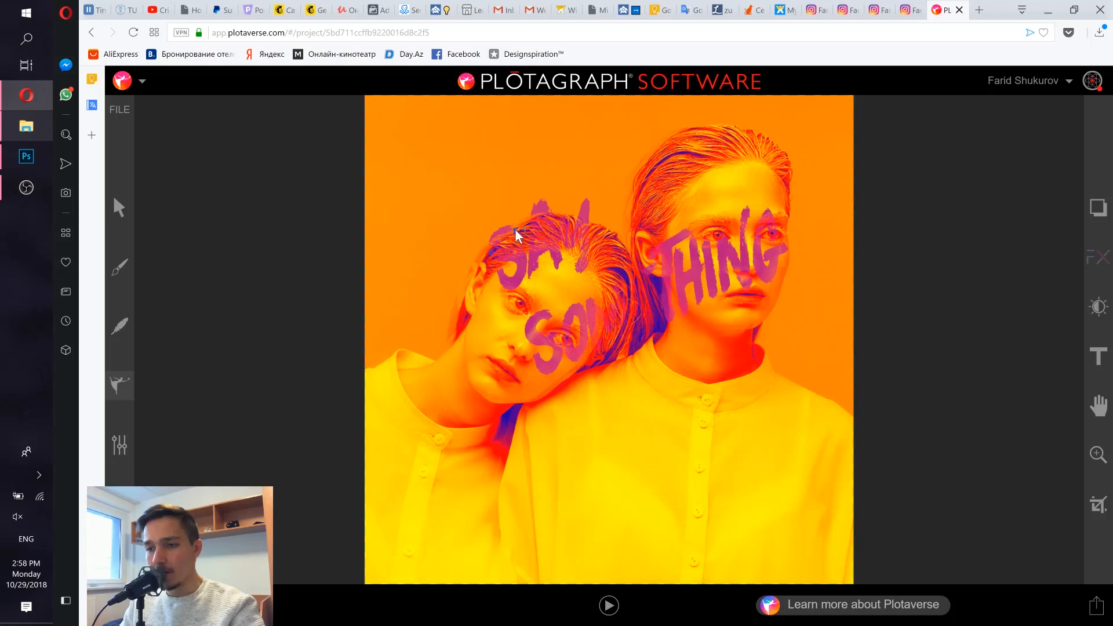
pyautogui.click(557, 239)
pyautogui.moveTo(573, 240)
pyautogui.mouseDown()
pyautogui.moveTo(573, 221)
pyautogui.moveTo(597, 243)
pyautogui.moveTo(604, 234)
pyautogui.mouseUp()
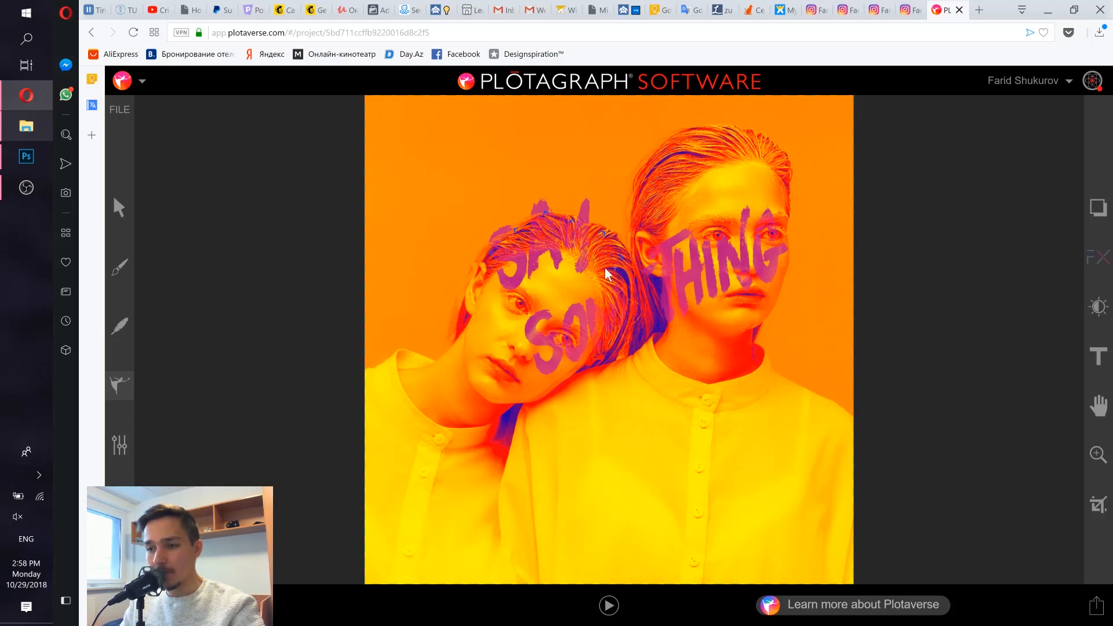
pyautogui.moveTo(600, 270); pyautogui.dragTo(606, 326)
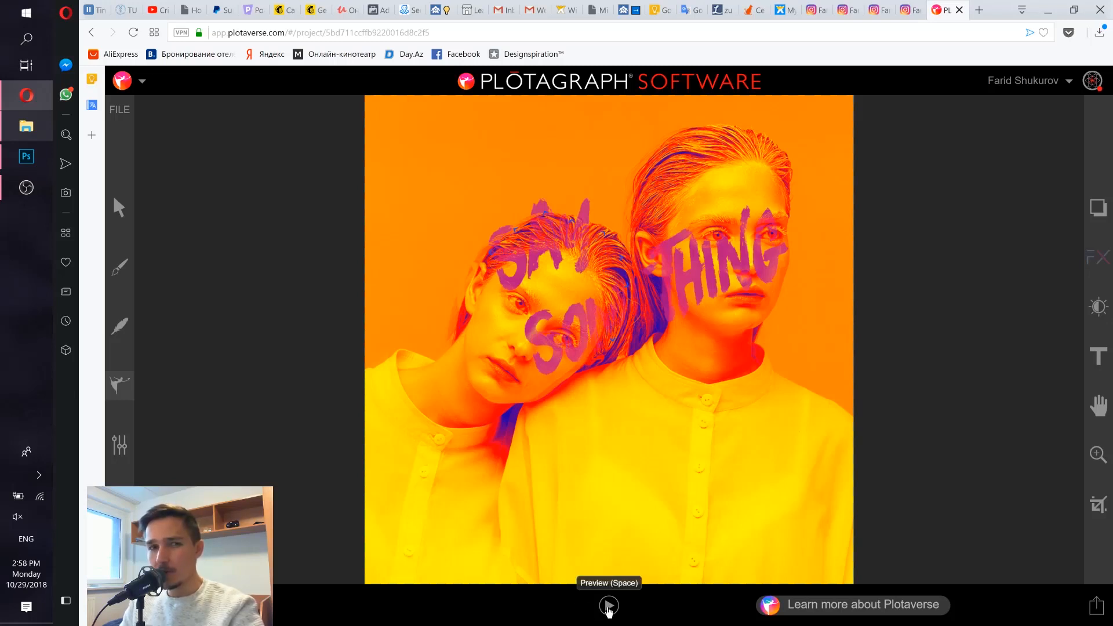
pyautogui.click(609, 607)
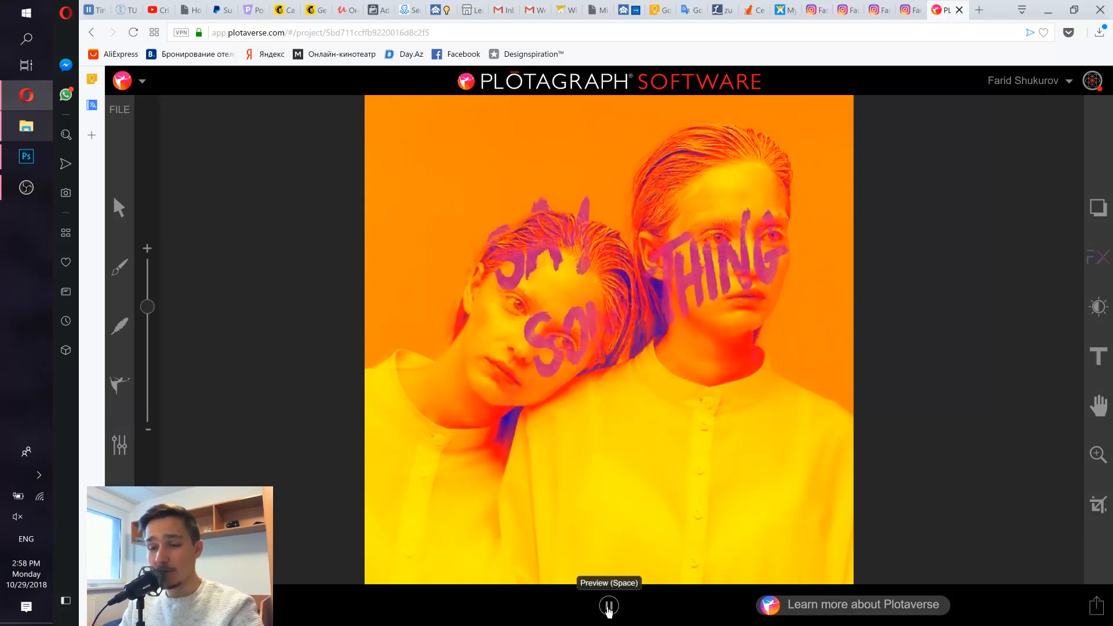
pyautogui.click(610, 608)
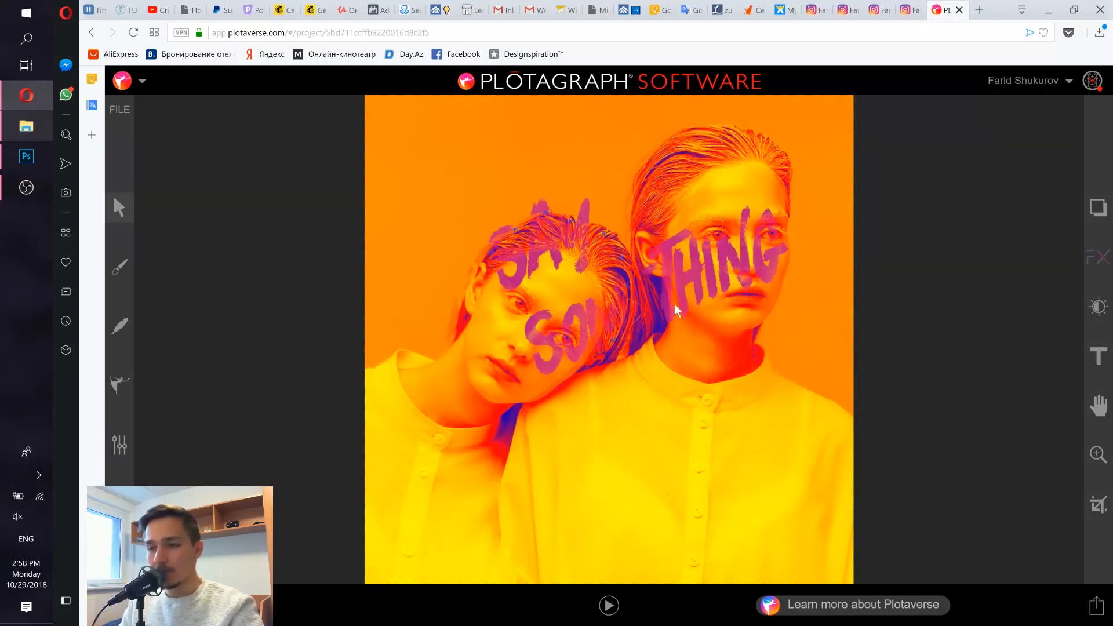
# Add animation points along the hair of the upright woman, from above her ear over the crown to her forehead.
pyautogui.click(122, 382)
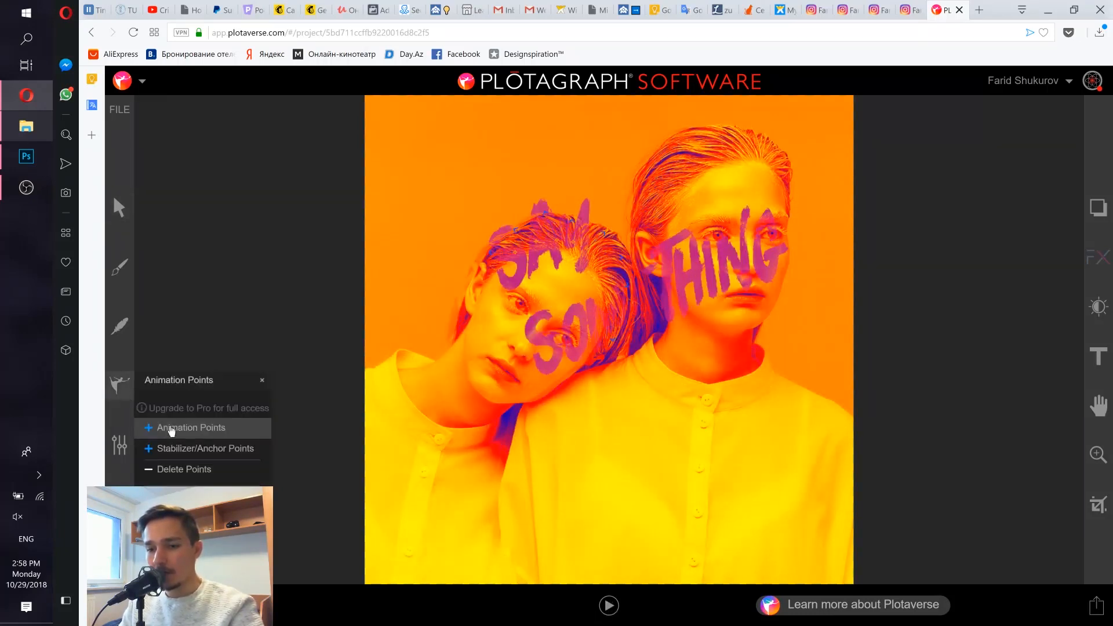
pyautogui.click(171, 429)
pyautogui.click(668, 211)
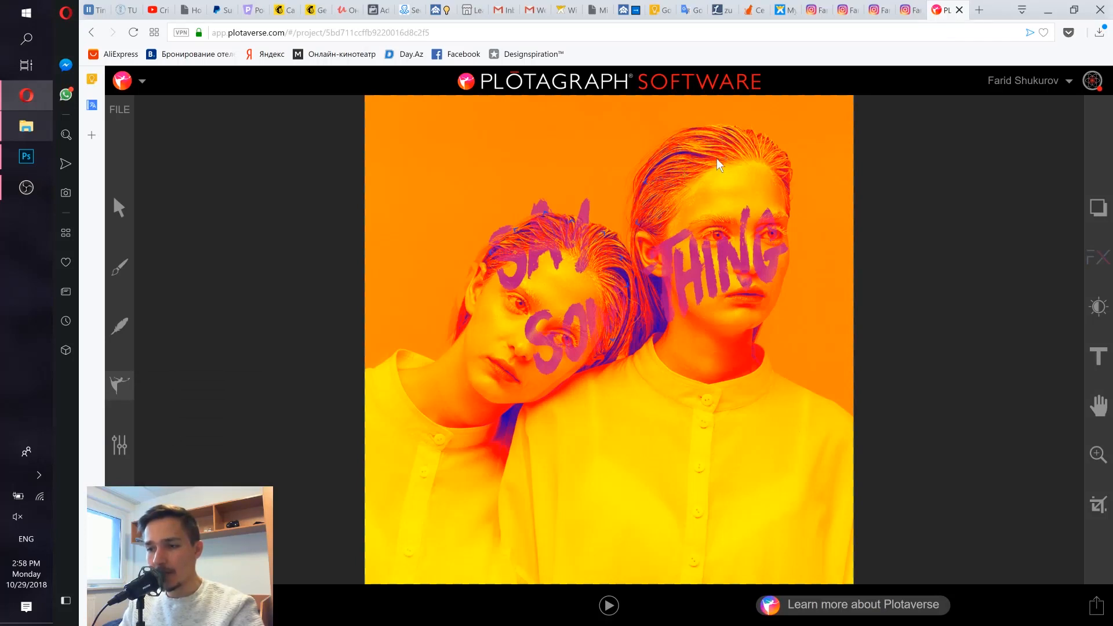
pyautogui.moveTo(732, 150); pyautogui.dragTo(756, 132)
pyautogui.click(771, 163)
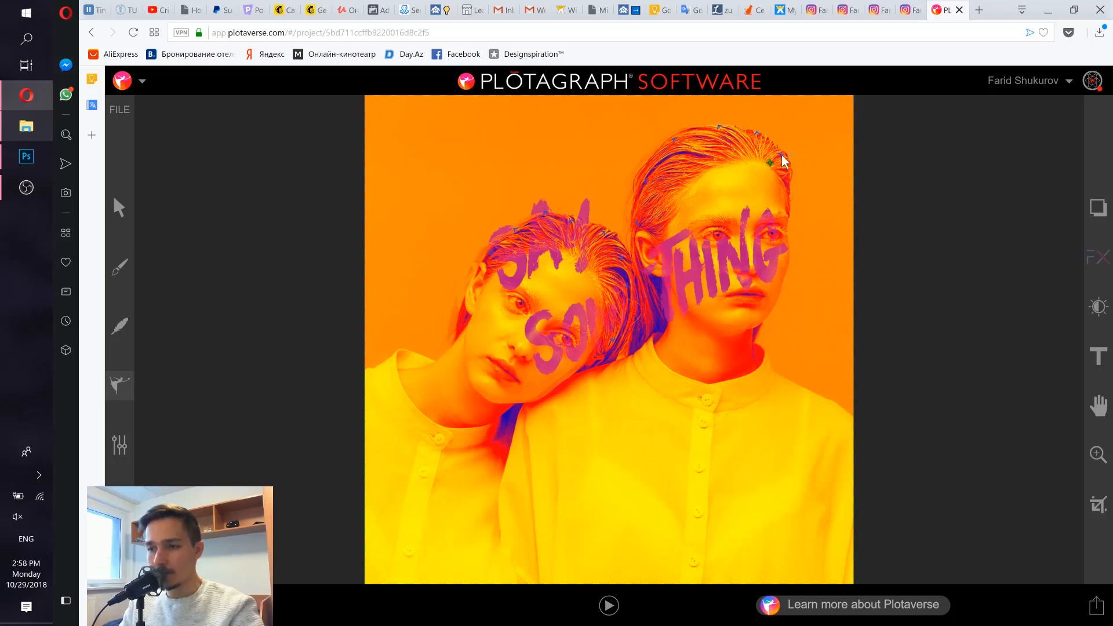
# Preview the animation twice to examine how the hair, faces and lettering move, stopping playback after each run.
pyautogui.click(608, 606)
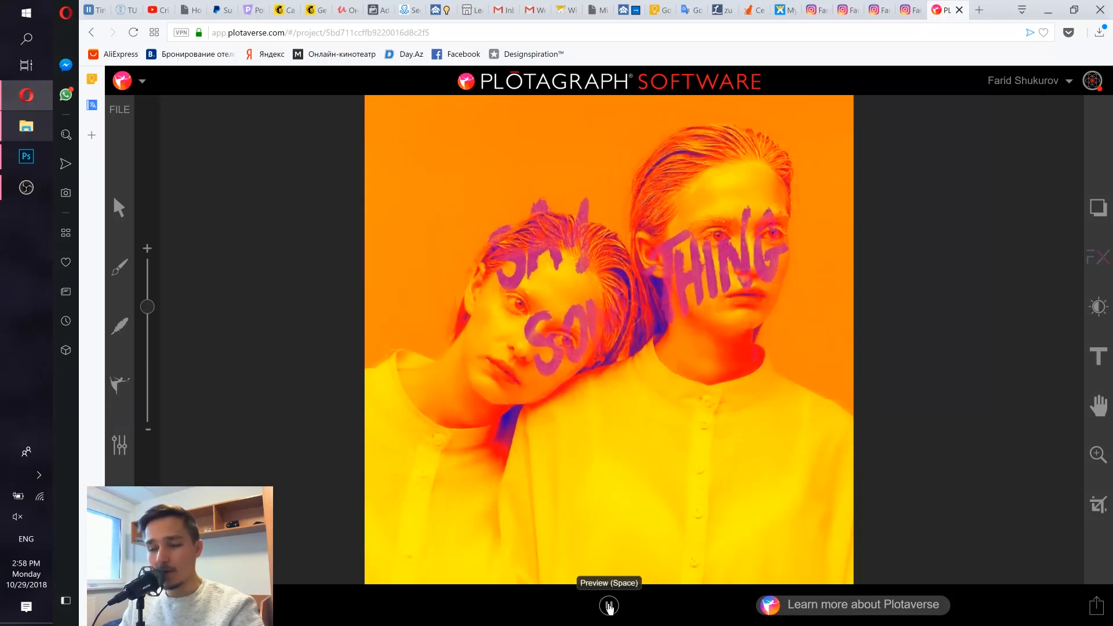
pyautogui.click(609, 605)
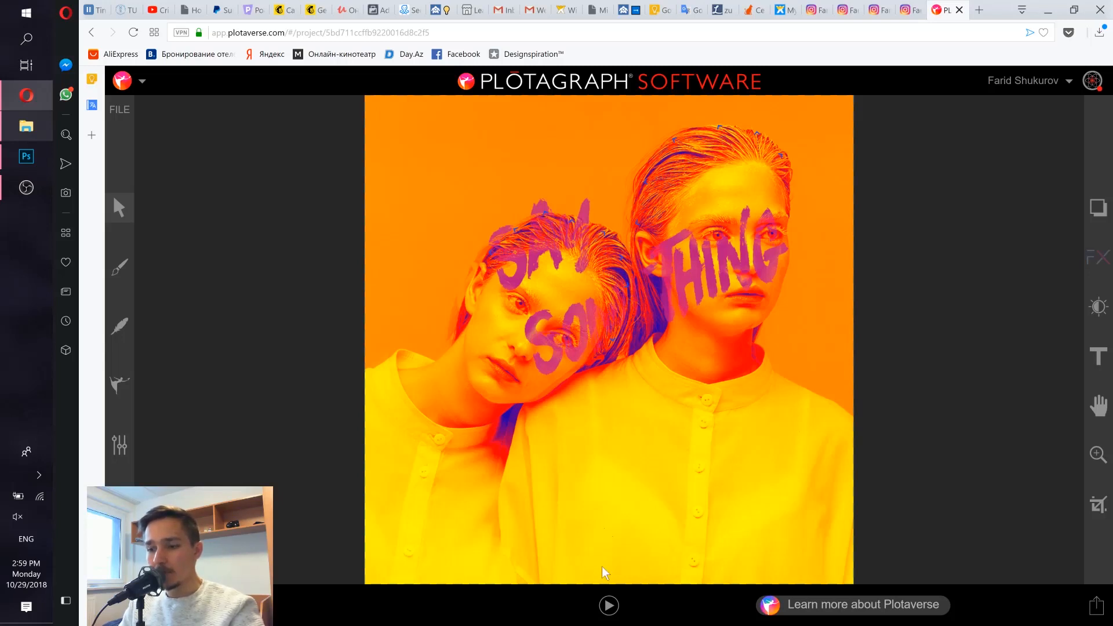
pyautogui.click(609, 606)
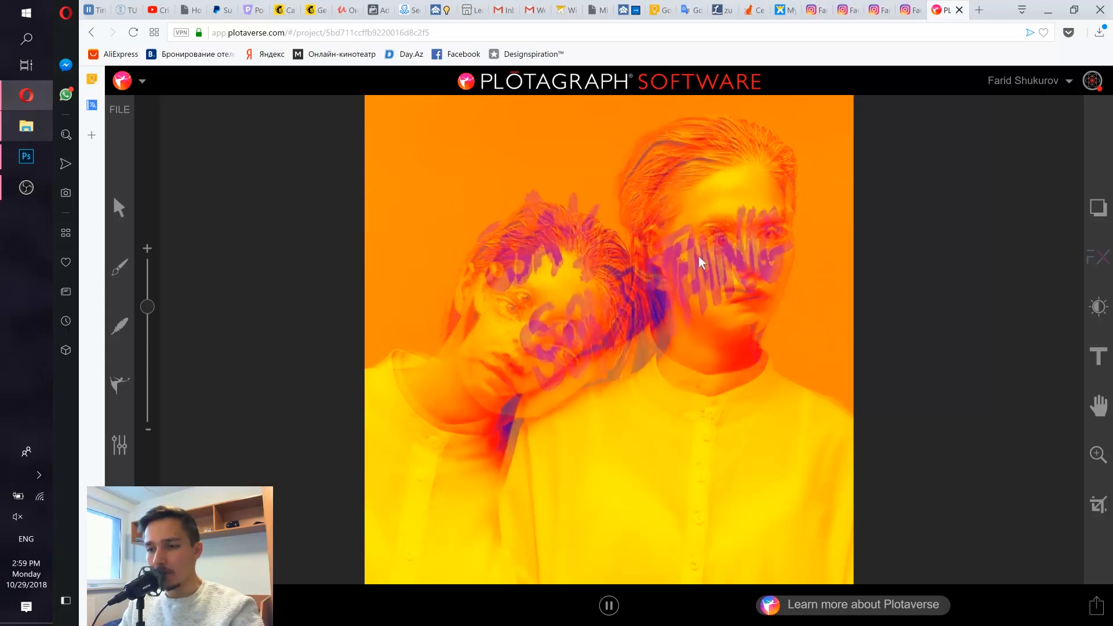
pyautogui.click(610, 607)
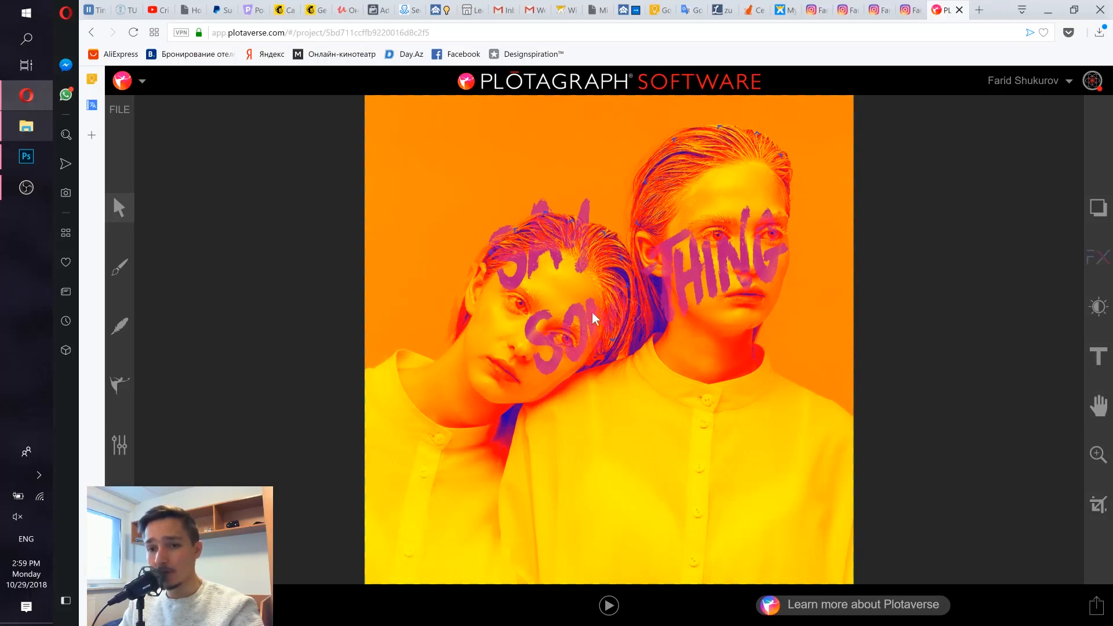
# Add stabilizer points around the leaning woman's face along her hairline, and preview how they hold it in place.
pyautogui.click(126, 388)
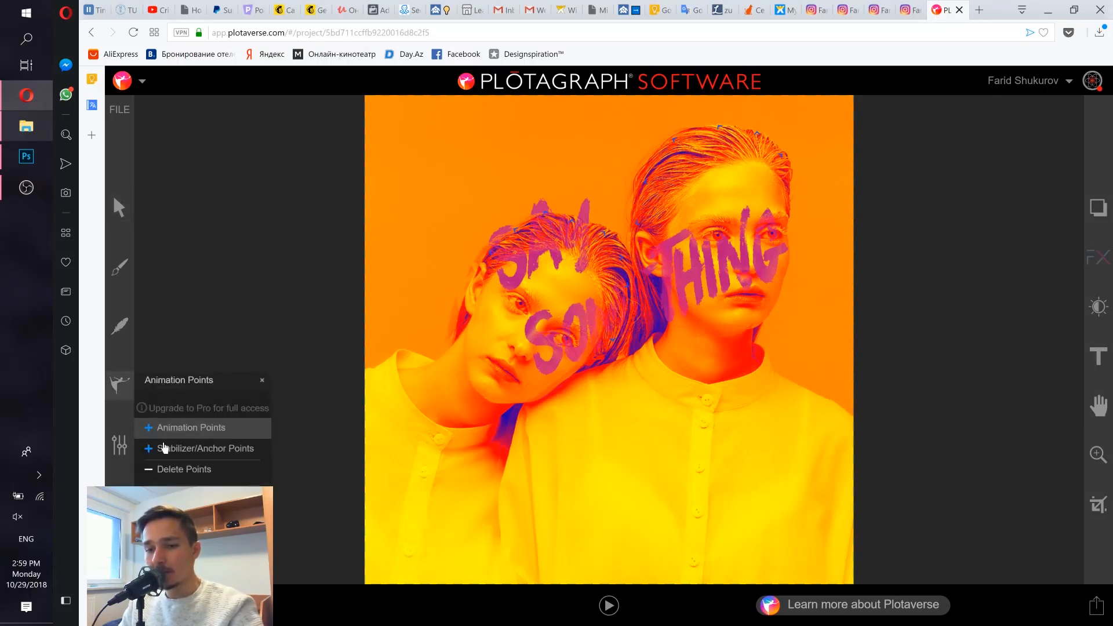
pyautogui.click(193, 450)
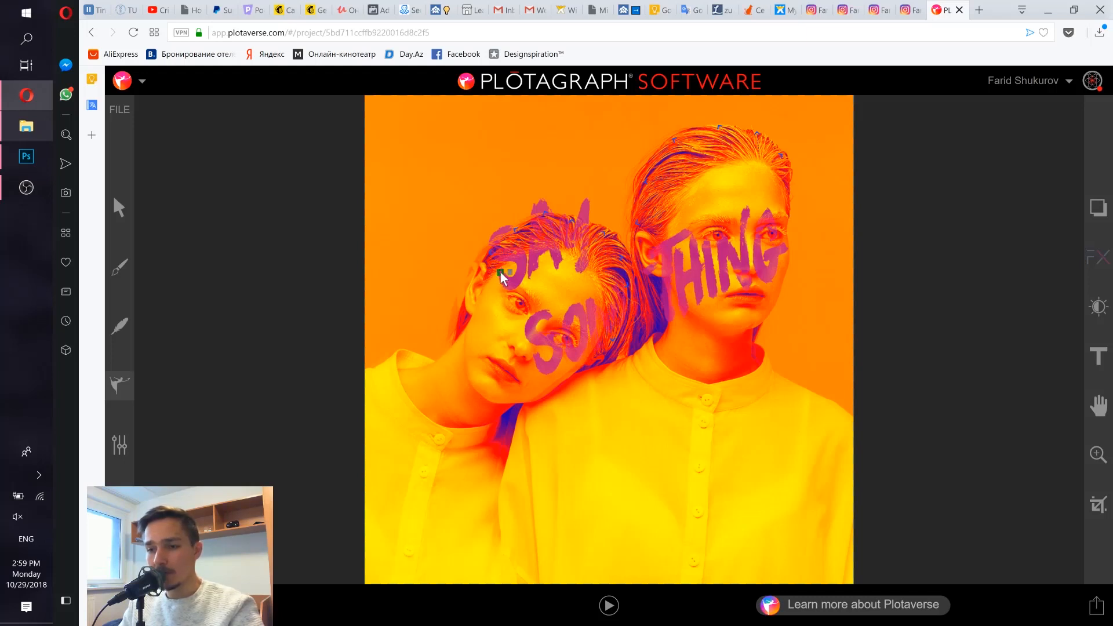
pyautogui.click(514, 261)
pyautogui.click(609, 606)
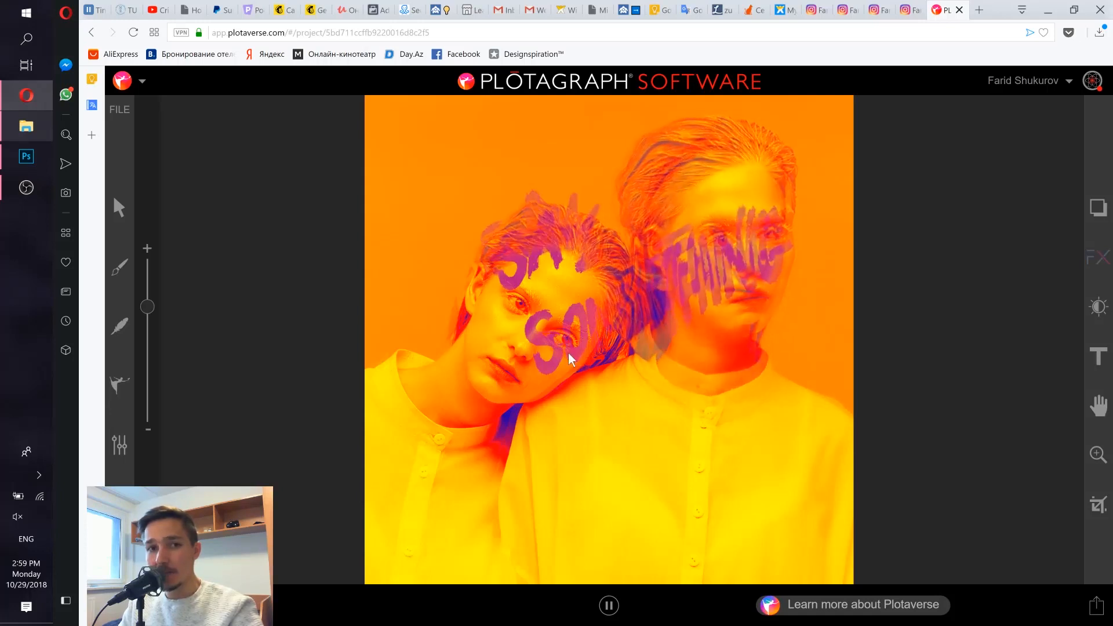
pyautogui.click(608, 605)
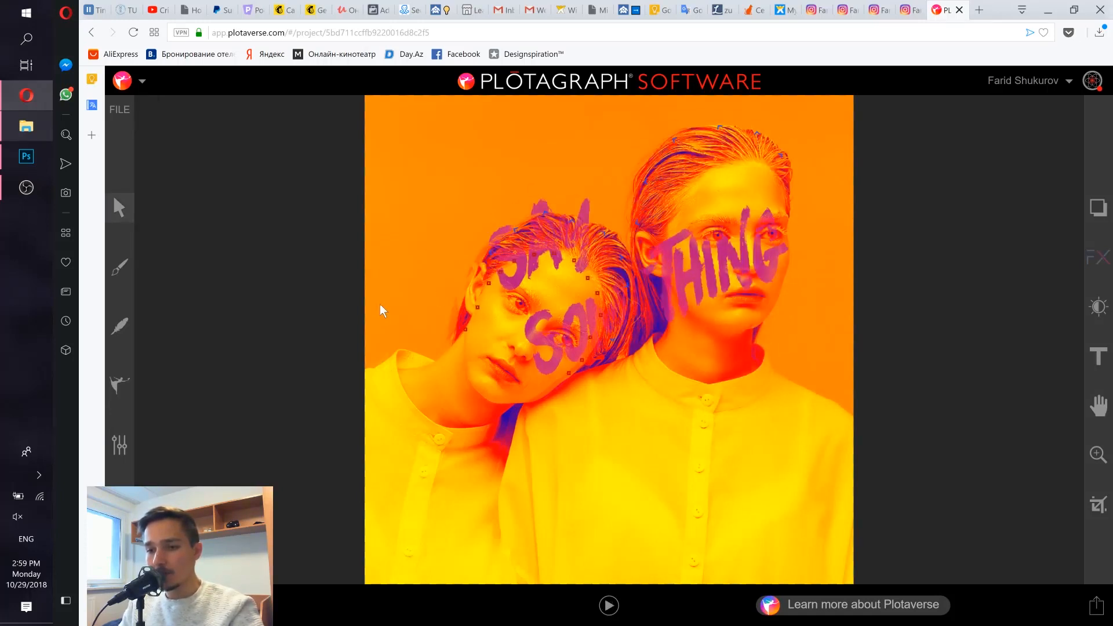
# Add stabilizer points around the outer edge of the leaning woman's hair, from above her ear over the crown to her friend's shoulder.
pyautogui.click(120, 394)
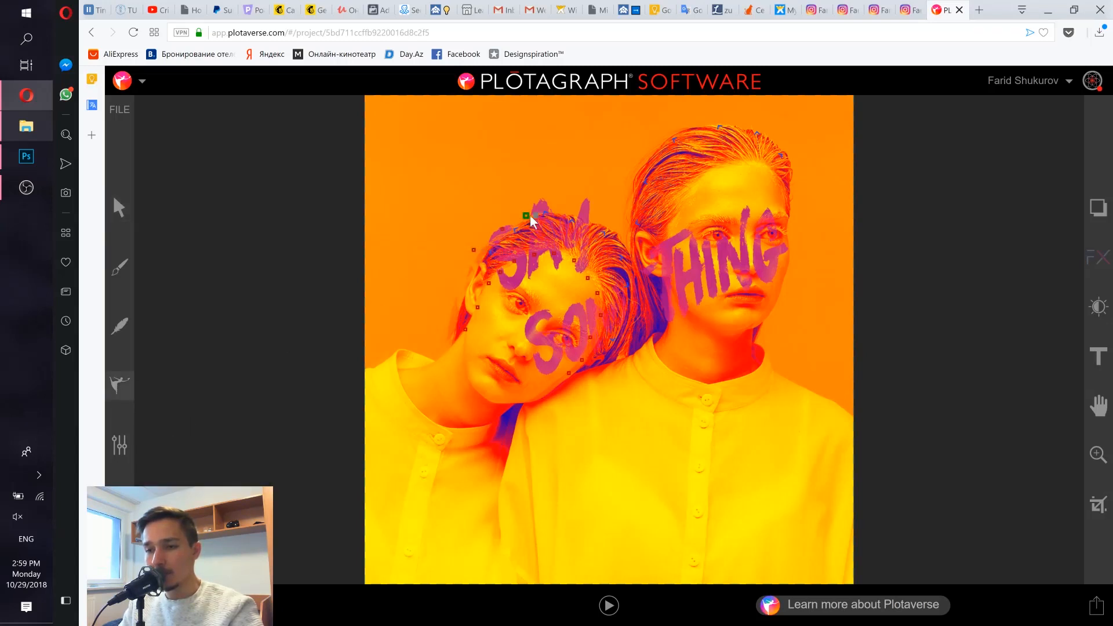
pyautogui.click(527, 215)
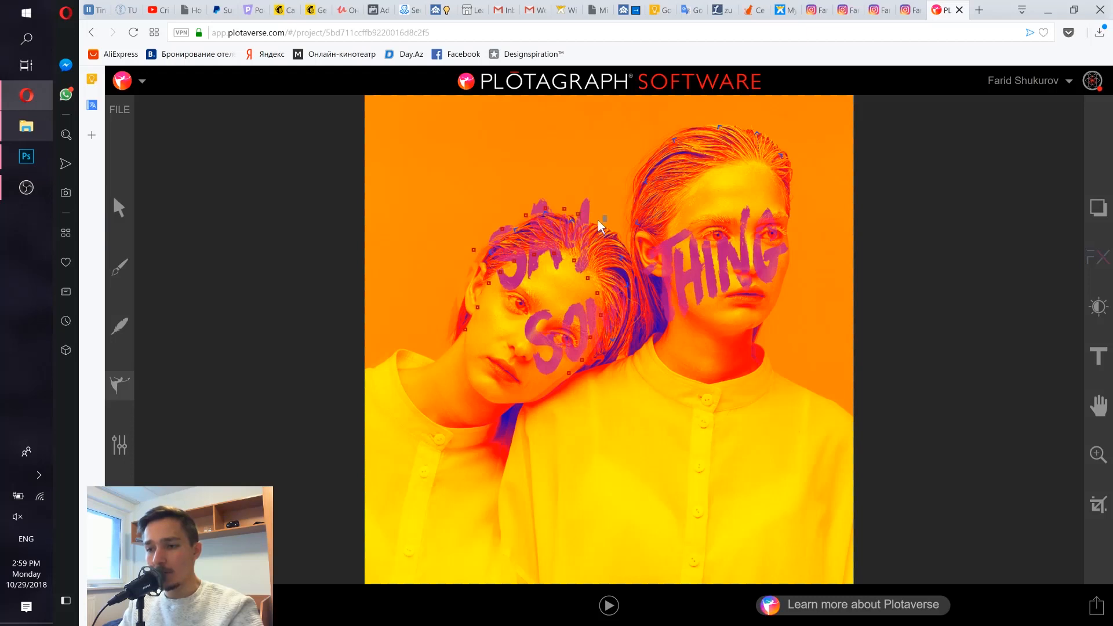
pyautogui.click(624, 239)
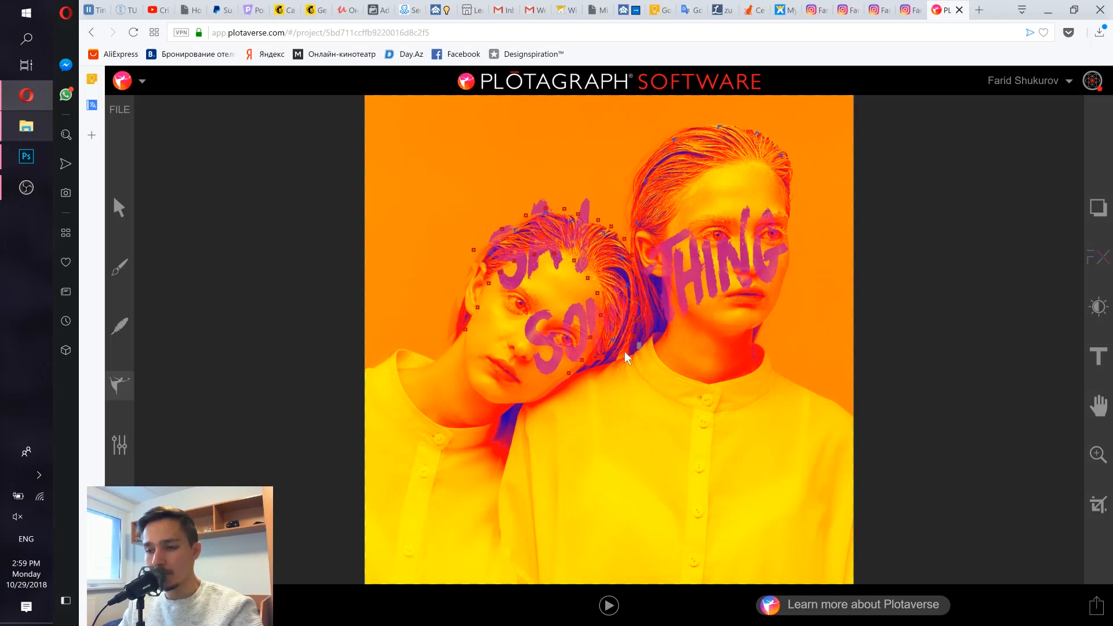
pyautogui.click(611, 370)
pyautogui.click(638, 356)
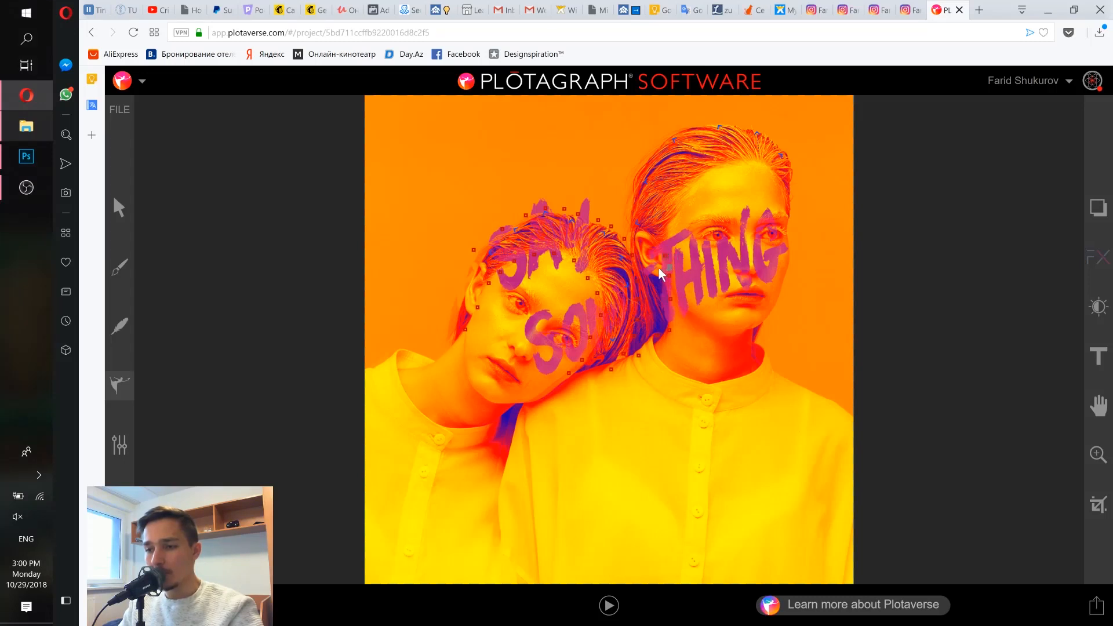
# Add stabilizer points around the upright woman's ear and up along the hairline at her temple.
pyautogui.click(639, 234)
pyautogui.click(669, 221)
pyautogui.click(675, 199)
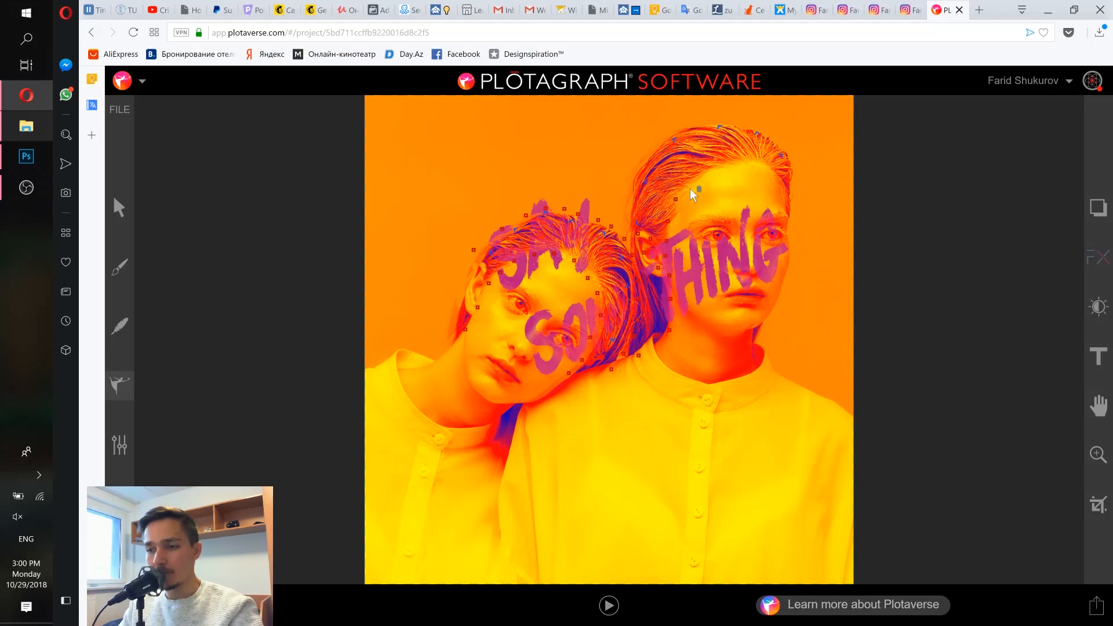
pyautogui.click(690, 187)
# Add stabilizer points around the outer edge of the upright woman's hair, from her forehead over the crown, and preview the animation.
pyautogui.click(787, 148)
pyautogui.click(767, 126)
pyautogui.click(743, 119)
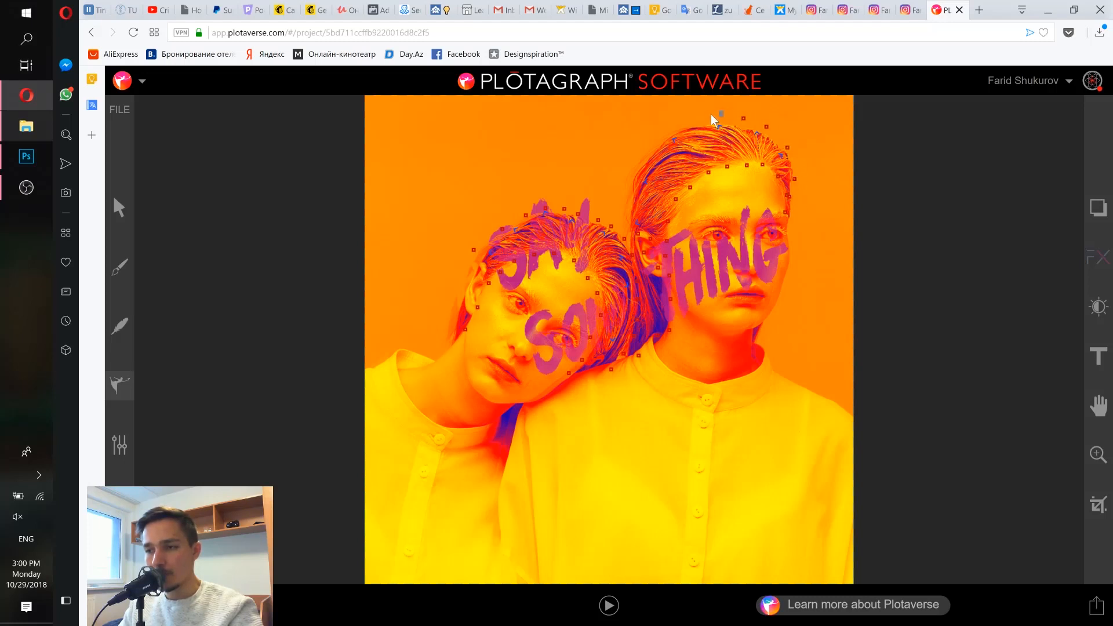
pyautogui.click(708, 119)
pyautogui.click(681, 124)
pyautogui.click(608, 605)
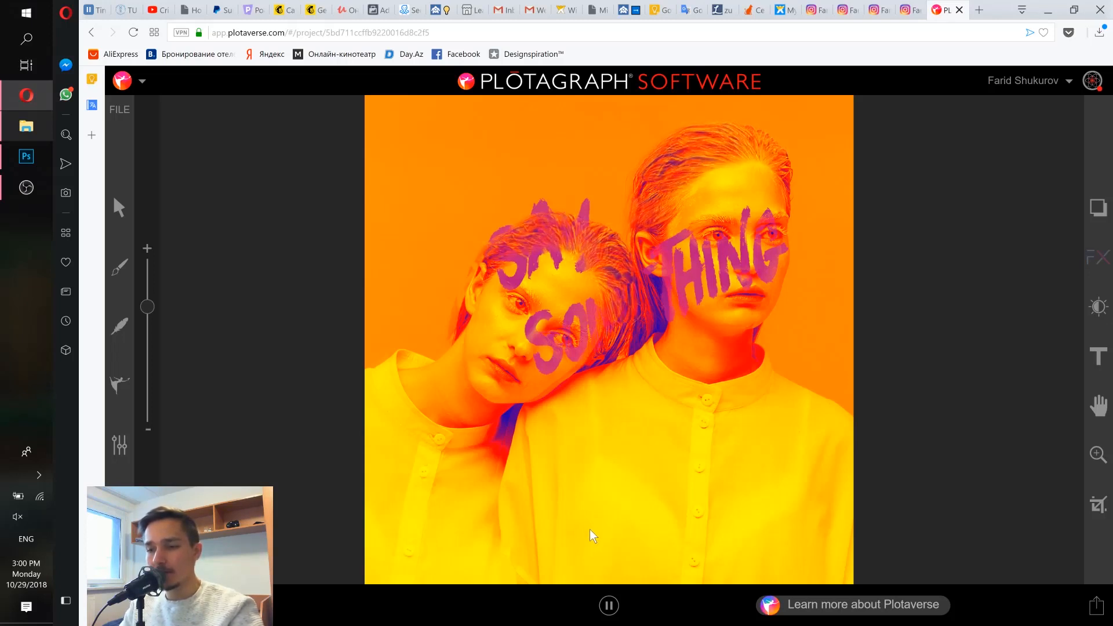
pyautogui.click(603, 606)
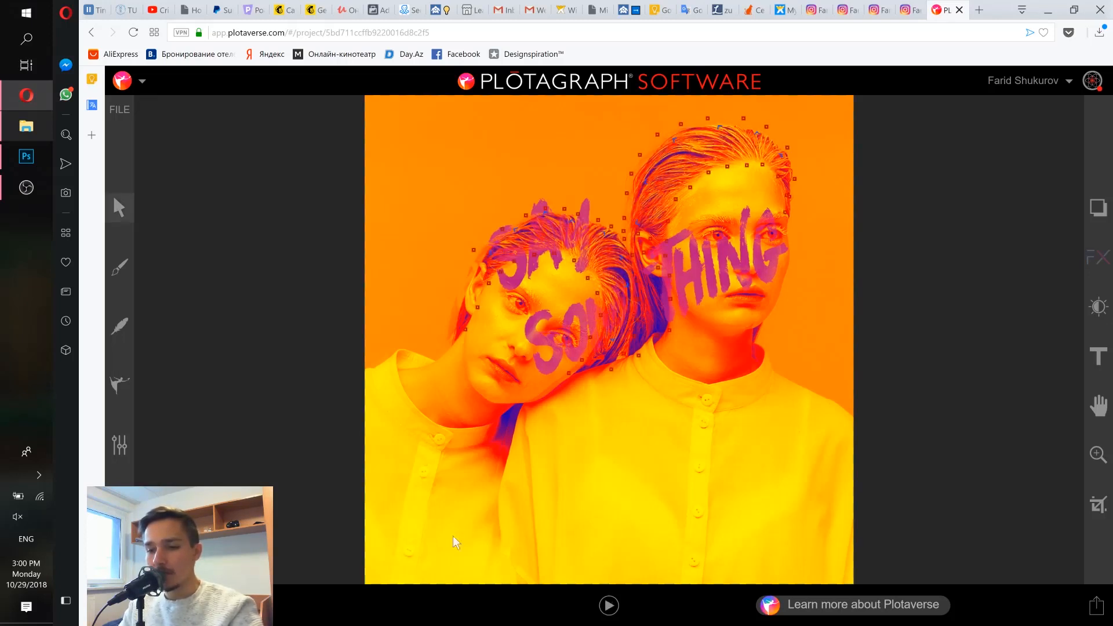
# Slow the animation to 6 seconds and preview the motion.
pyautogui.click(120, 445)
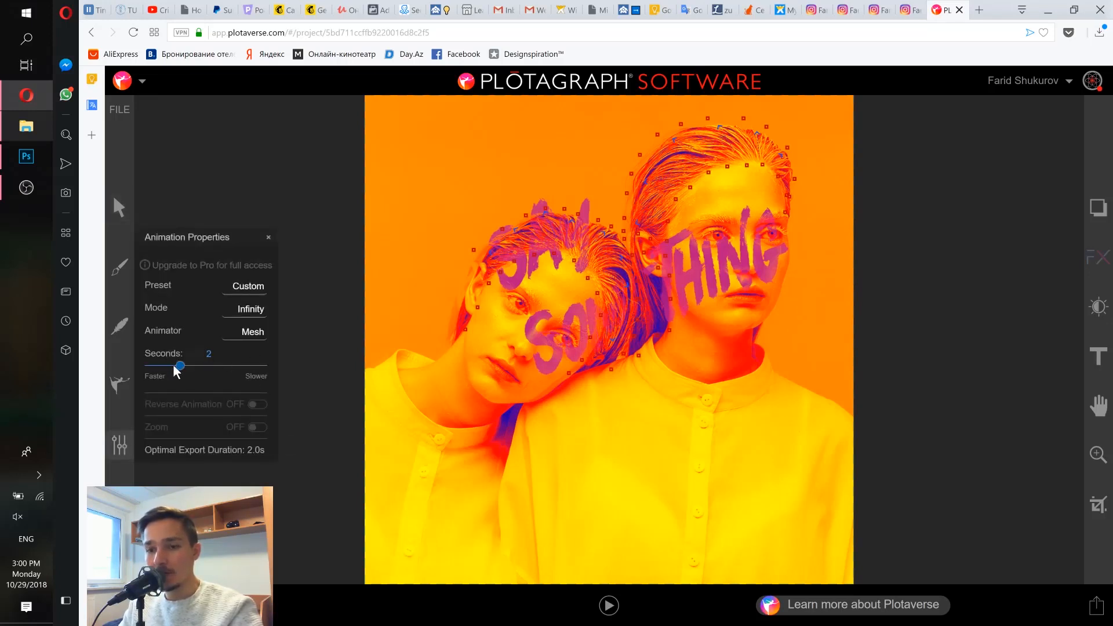
pyautogui.moveTo(180, 368); pyautogui.dragTo(274, 370)
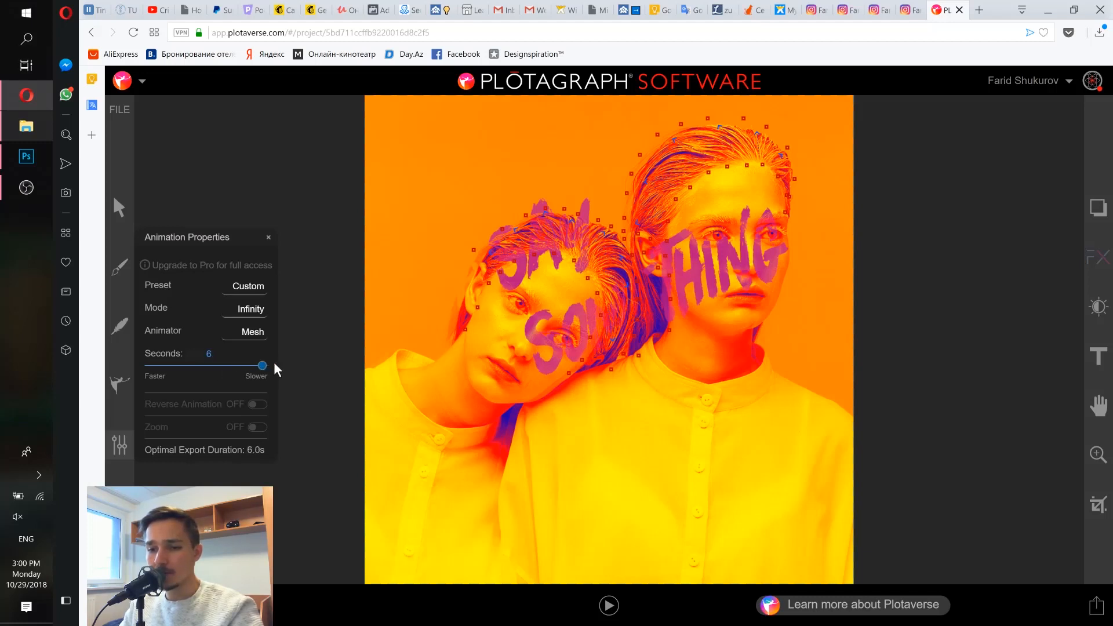
pyautogui.click(610, 609)
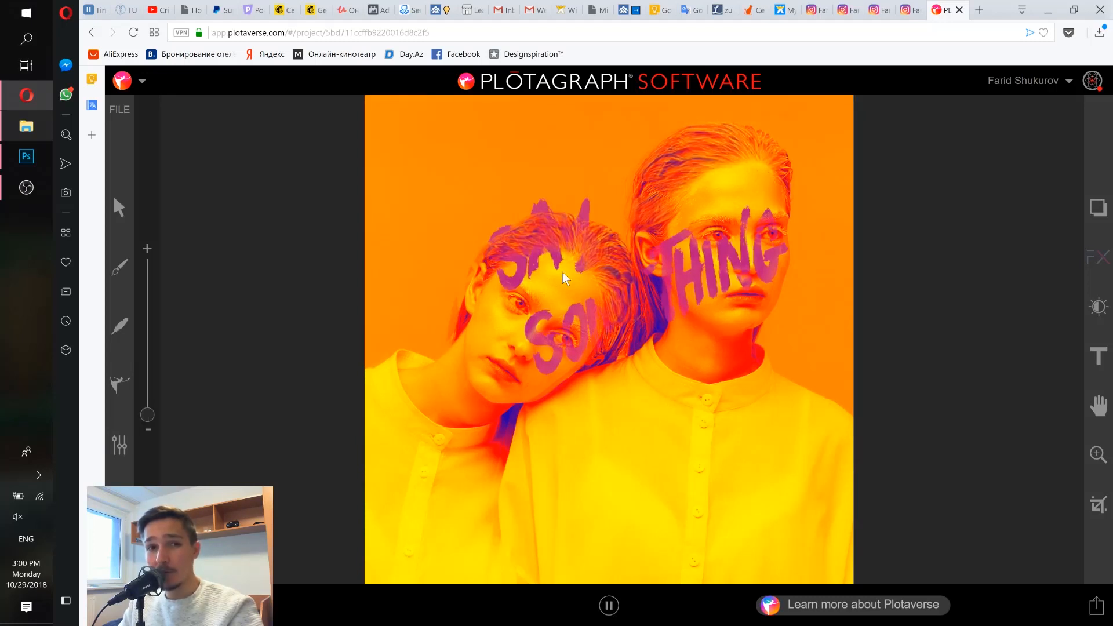
pyautogui.click(608, 606)
# Speed the animation up by setting its duration to 1 second.
pyautogui.click(120, 445)
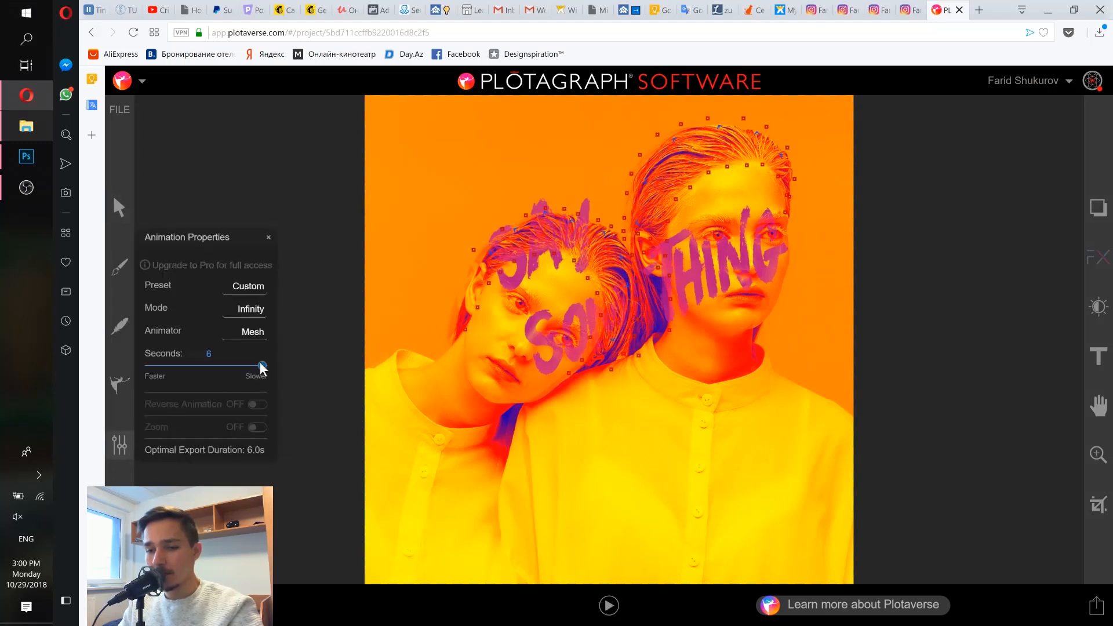
pyautogui.moveTo(258, 364); pyautogui.dragTo(158, 357)
pyautogui.click(558, 612)
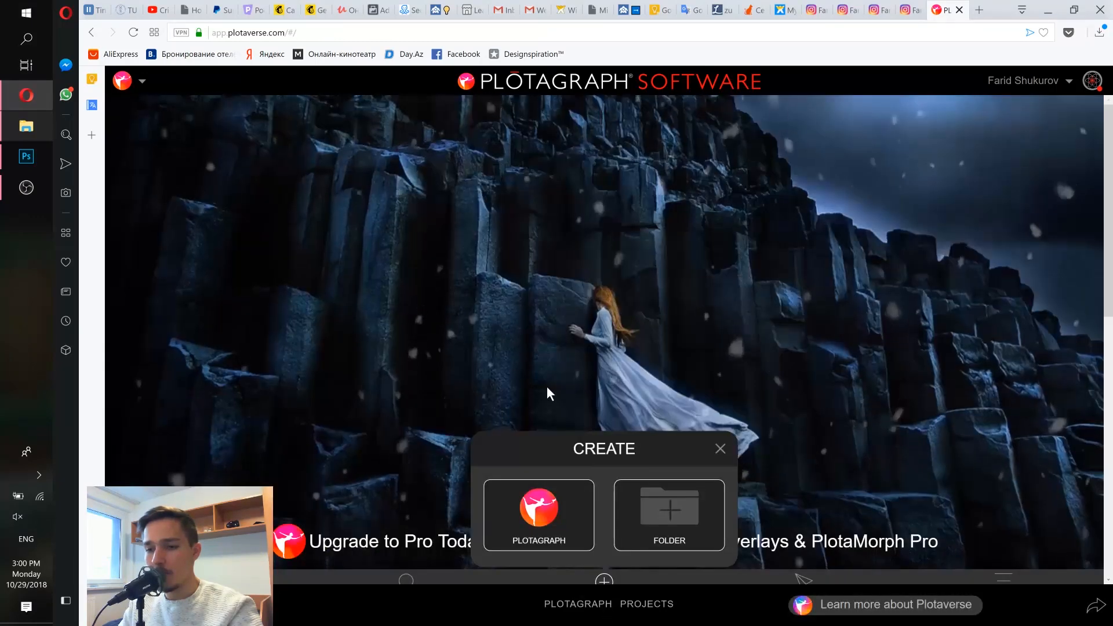
# Dismiss the Create dialog and look over the home page and the account options.
pyautogui.click(535, 320)
pyautogui.scroll(-5, 542, 331)
pyautogui.scroll(5, 543, 332)
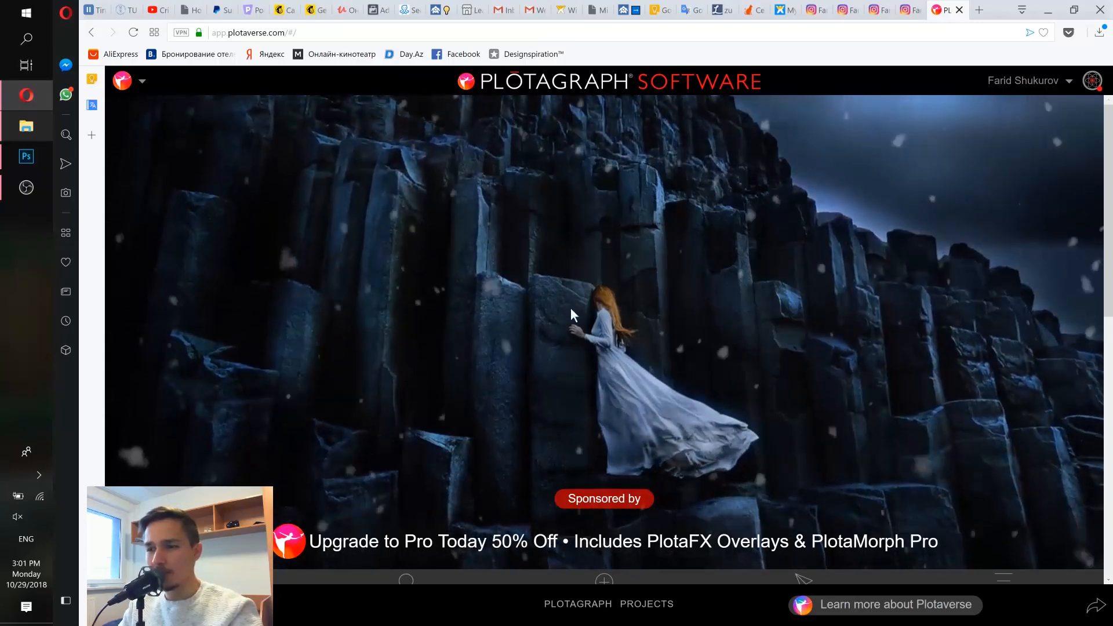
pyautogui.scroll(-5, 517, 270)
pyautogui.scroll(5, 517, 271)
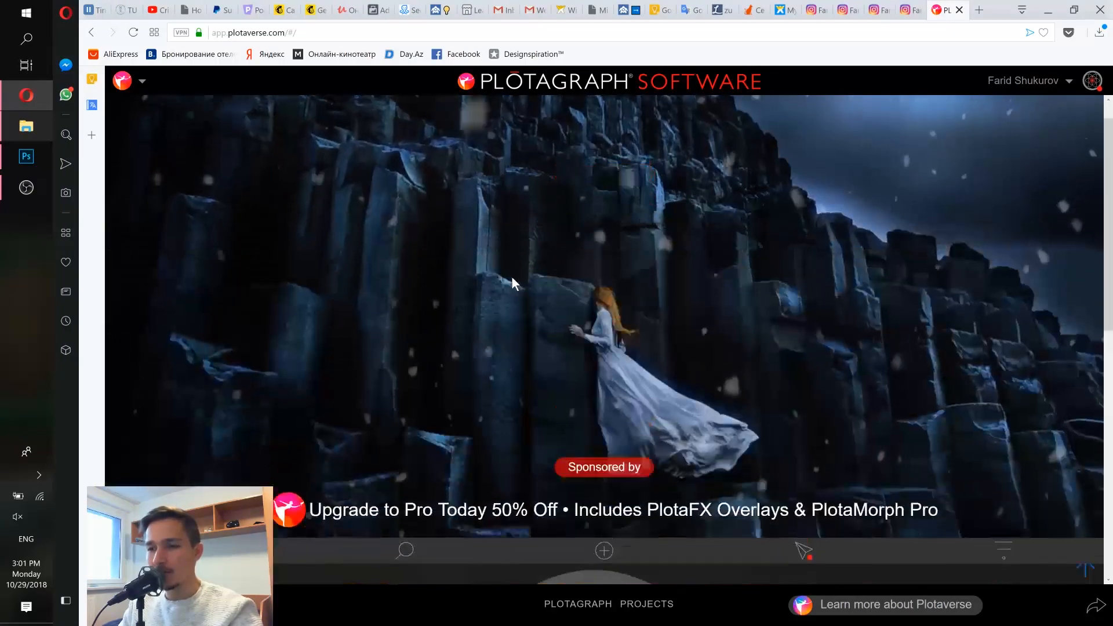
pyautogui.click(1067, 82)
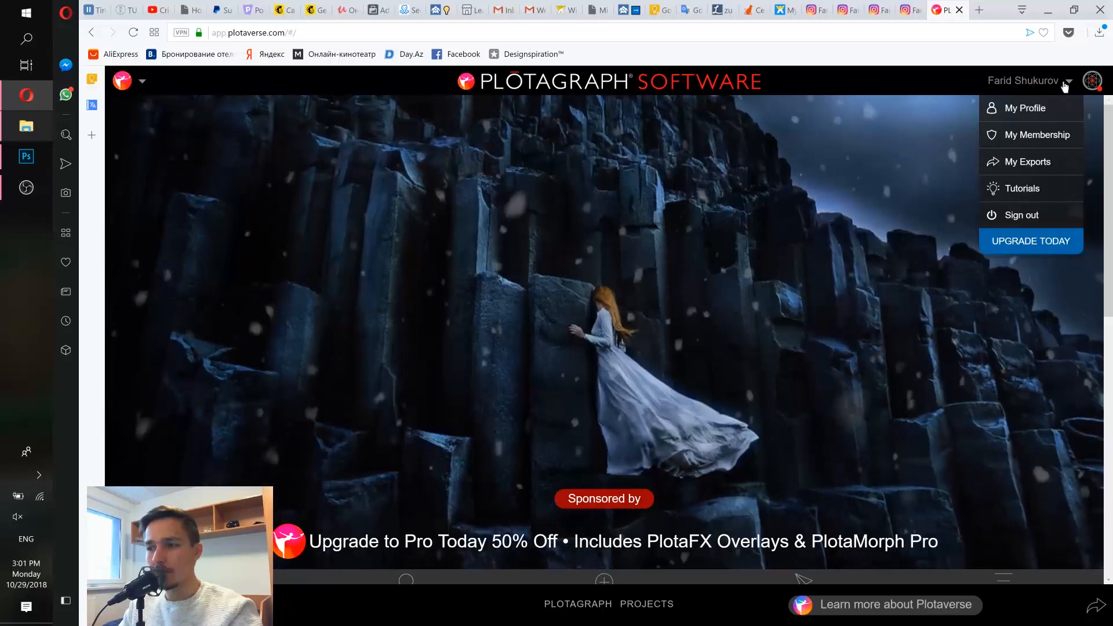
# Find the "youtube tutorial" project in the project list, update it under the same name, and reopen it in the editor.
pyautogui.scroll(-6, 618, 272)
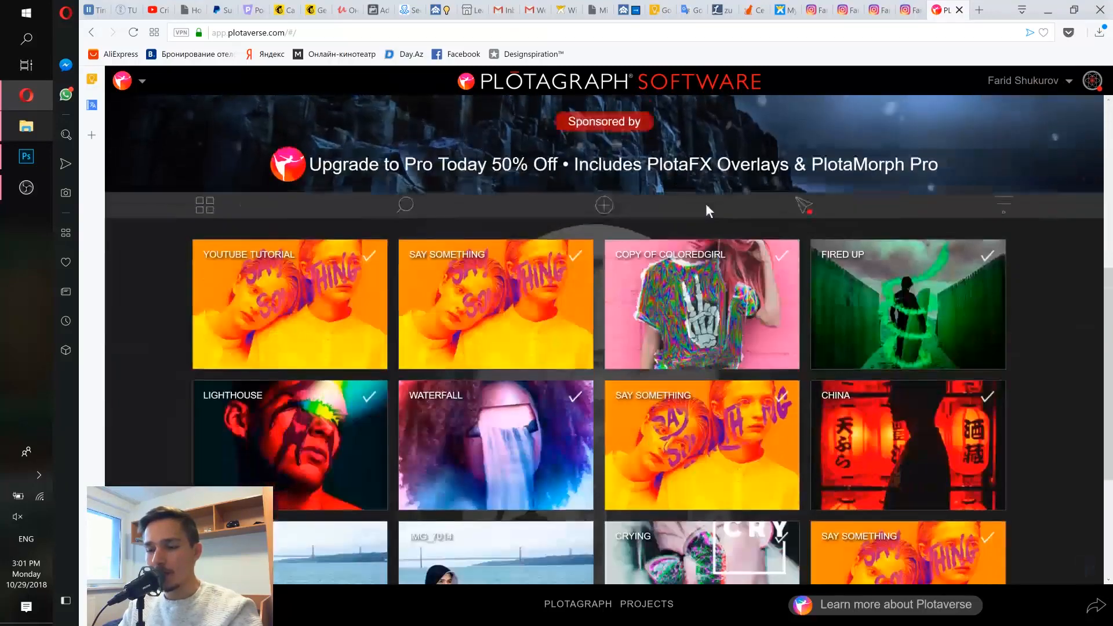
pyautogui.moveTo(275, 264)
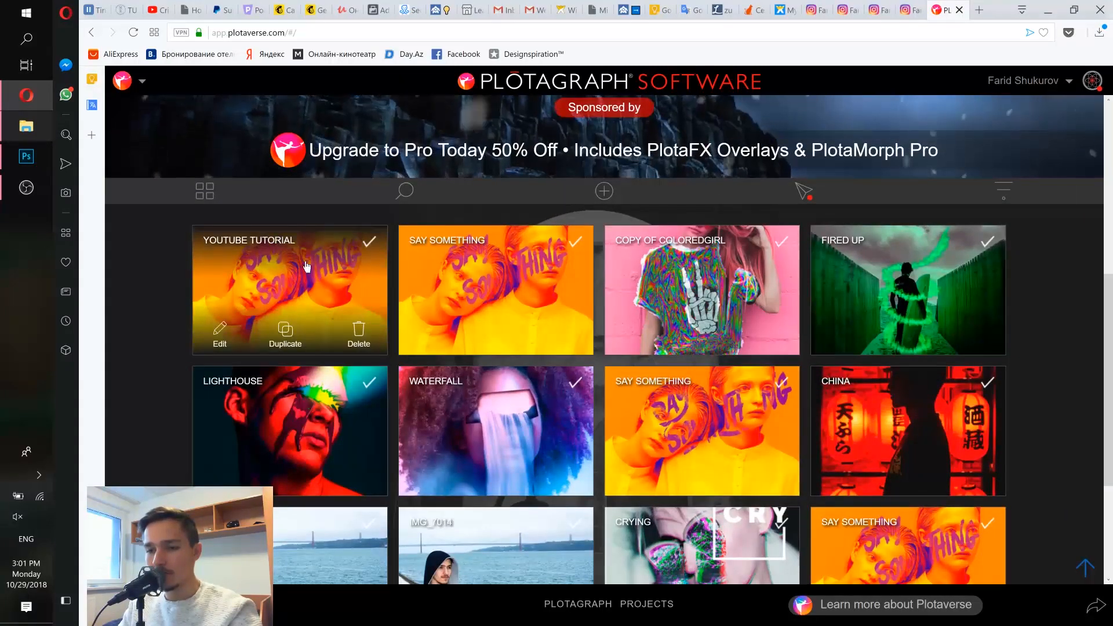
pyautogui.click(219, 338)
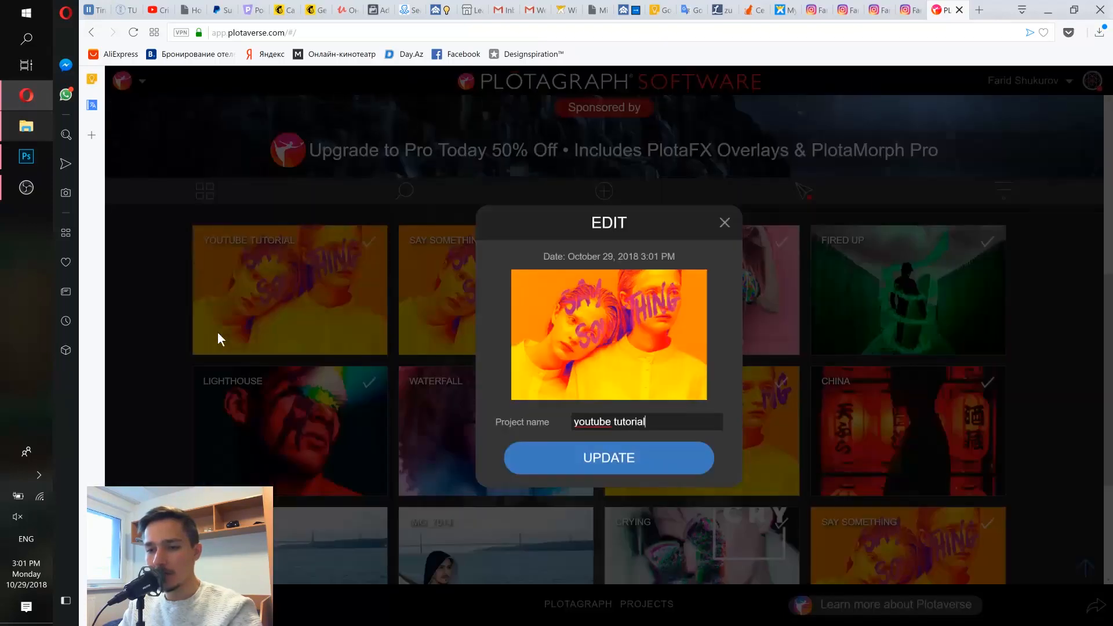
pyautogui.click(574, 460)
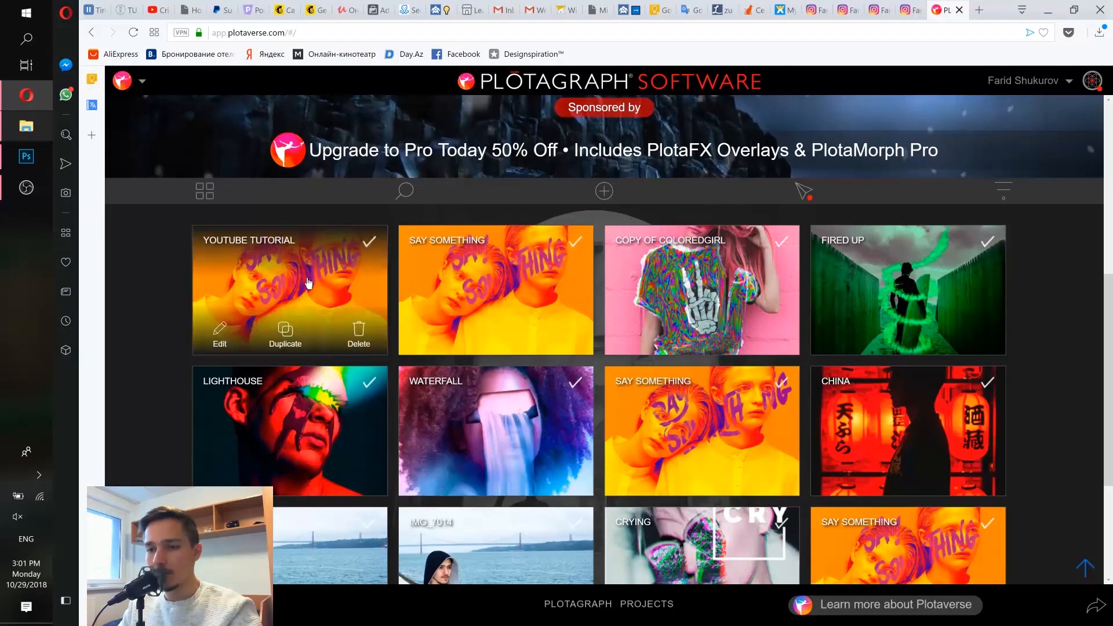
pyautogui.click(343, 256)
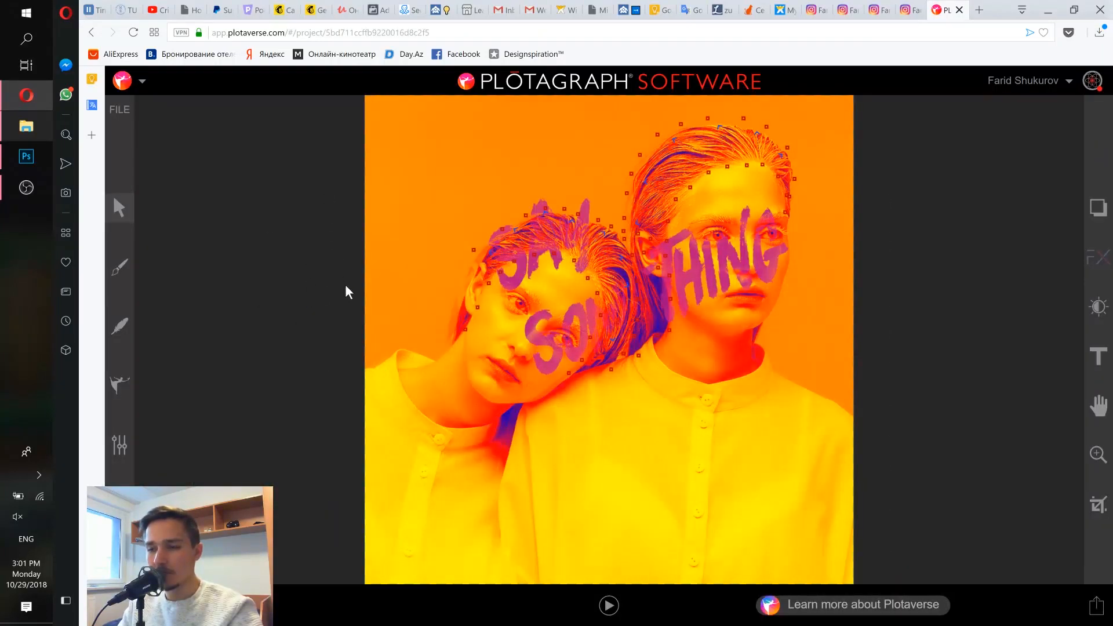
# Preview the current motion, set the animation duration to 2.6 seconds, and preview it again.
pyautogui.click(609, 605)
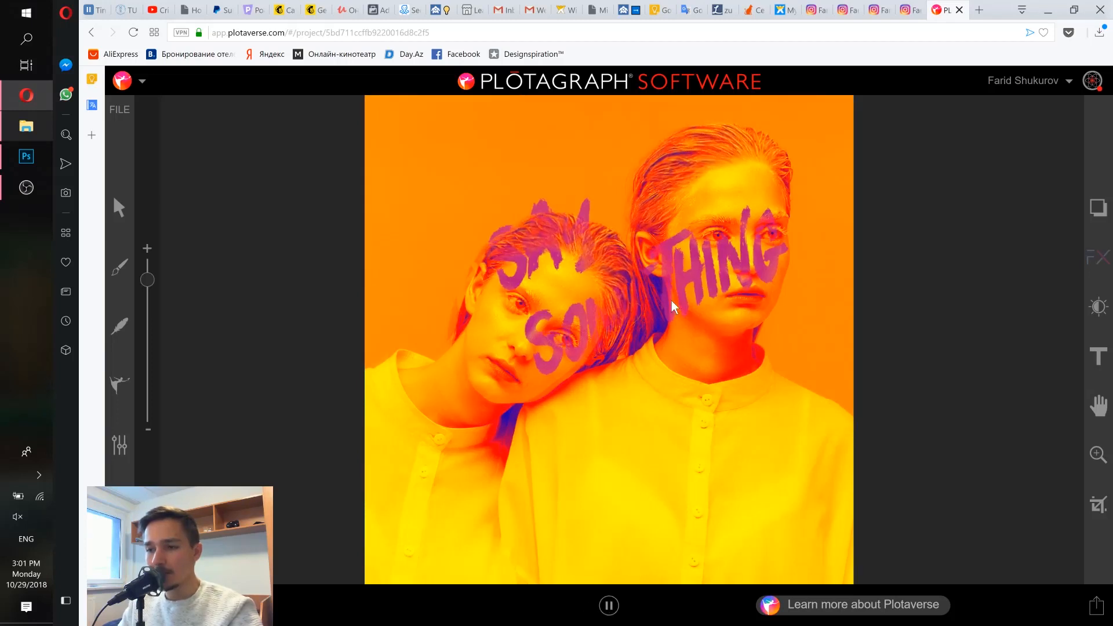
pyautogui.click(607, 610)
pyautogui.click(120, 448)
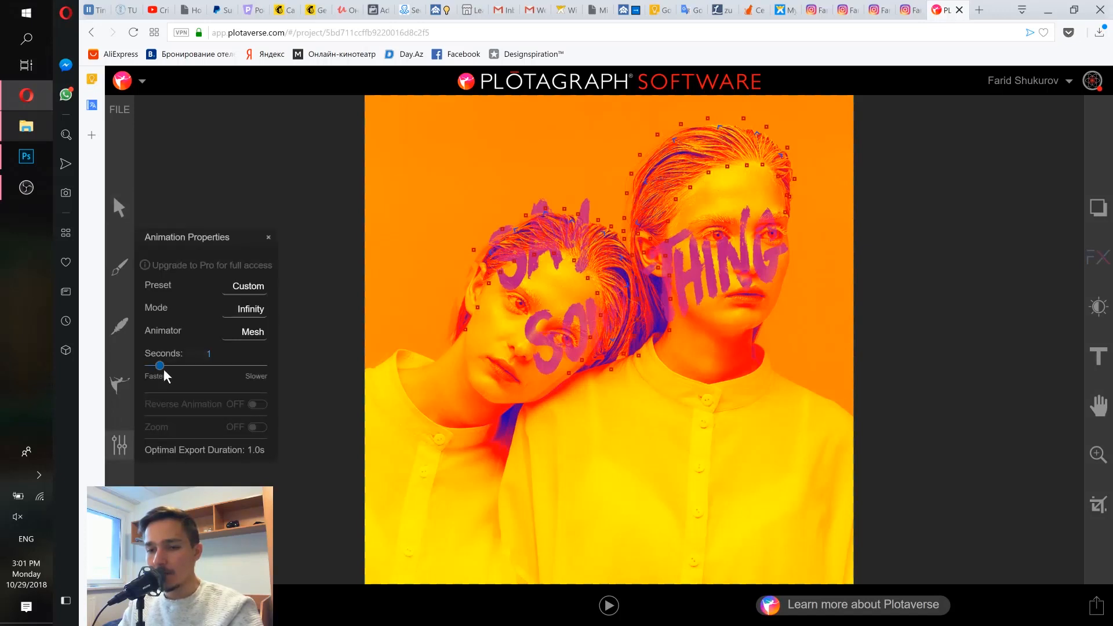
pyautogui.moveTo(160, 365); pyautogui.dragTo(186, 365)
pyautogui.click(602, 609)
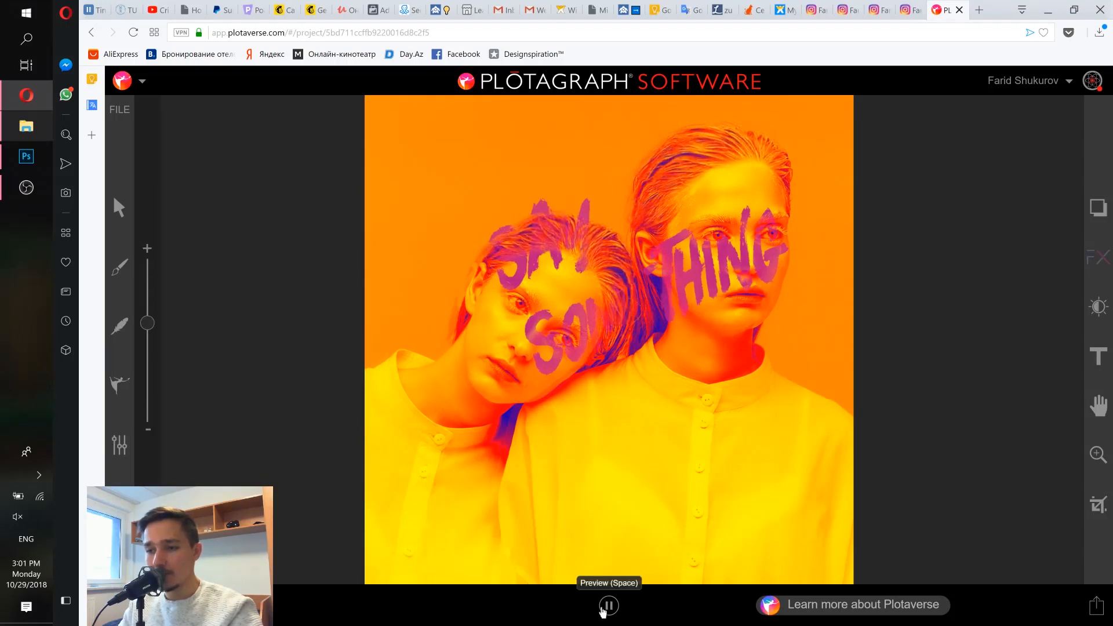
pyautogui.click(603, 607)
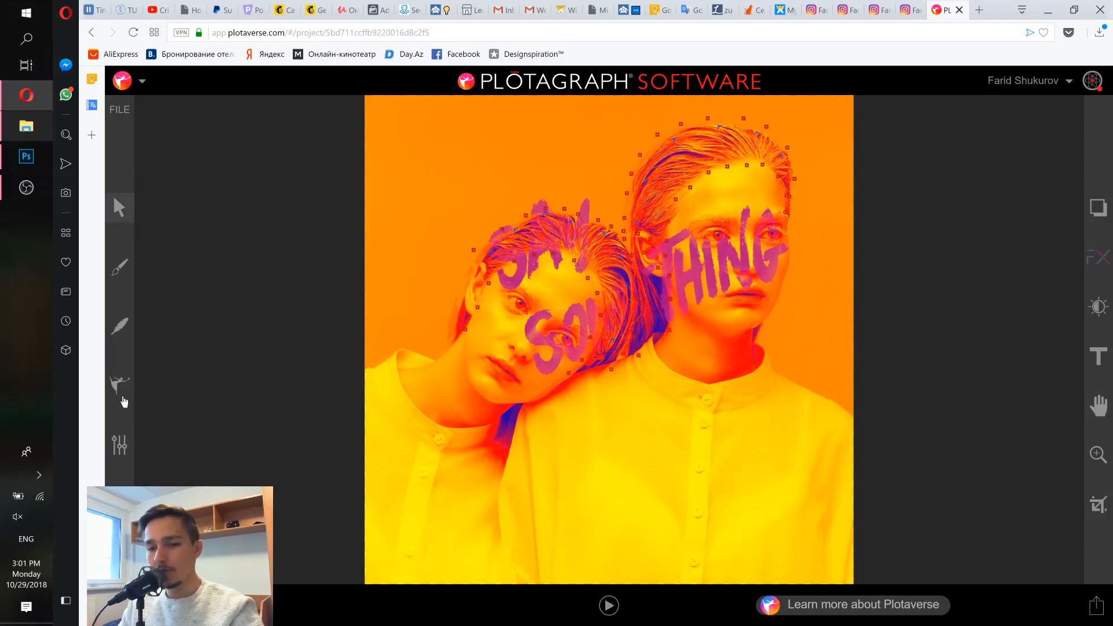
# Set the animation duration to 3.1 seconds and preview the resulting speed.
pyautogui.click(120, 448)
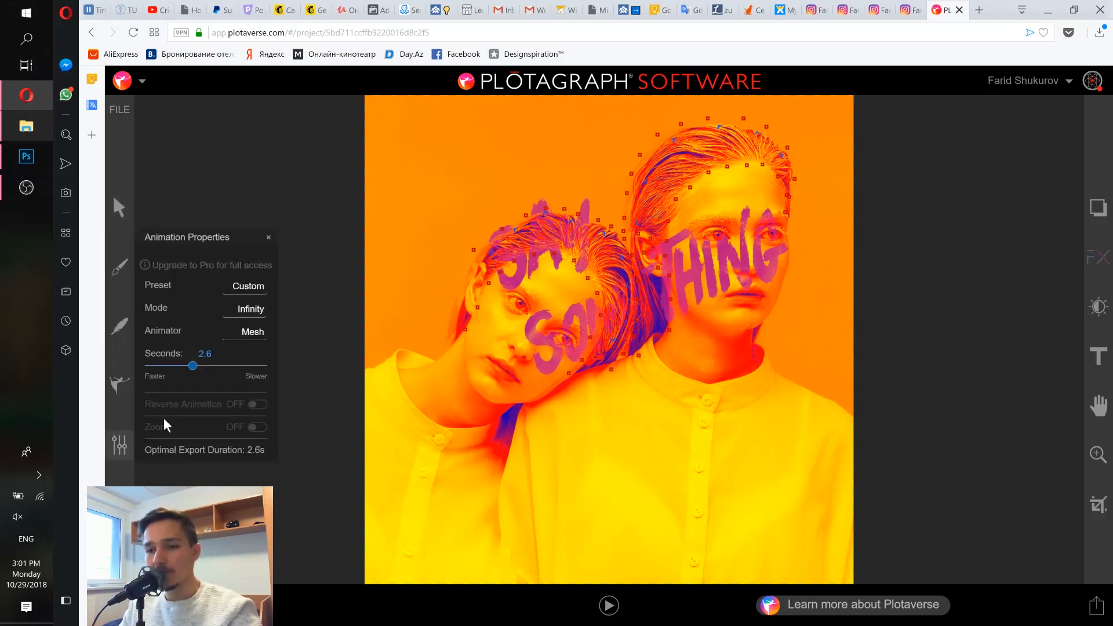
pyautogui.moveTo(205, 364); pyautogui.dragTo(203, 363)
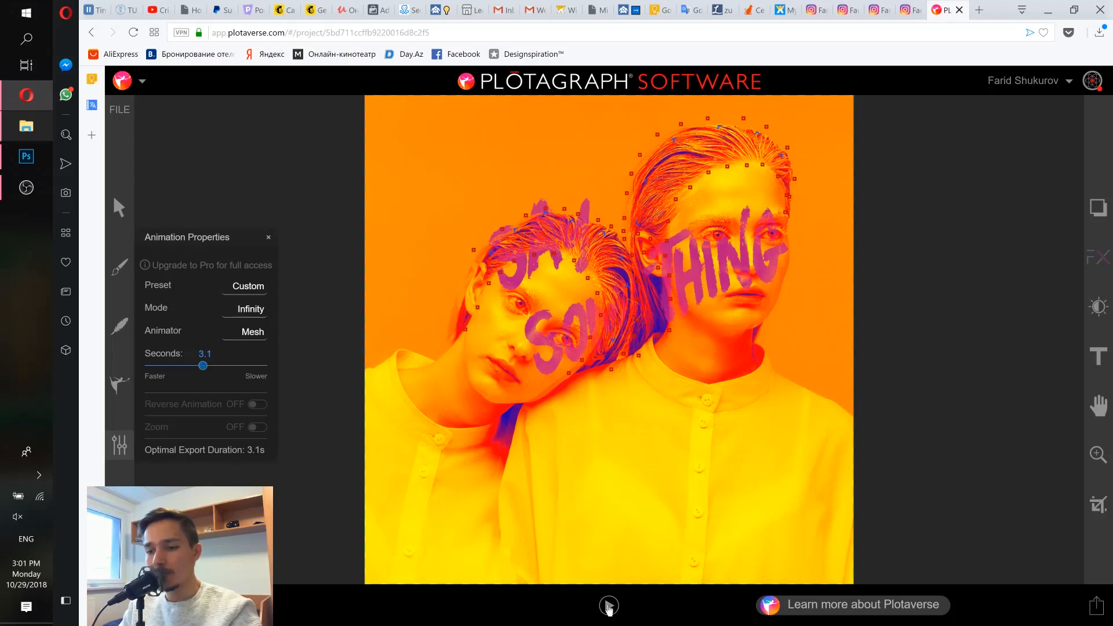
pyautogui.click(609, 606)
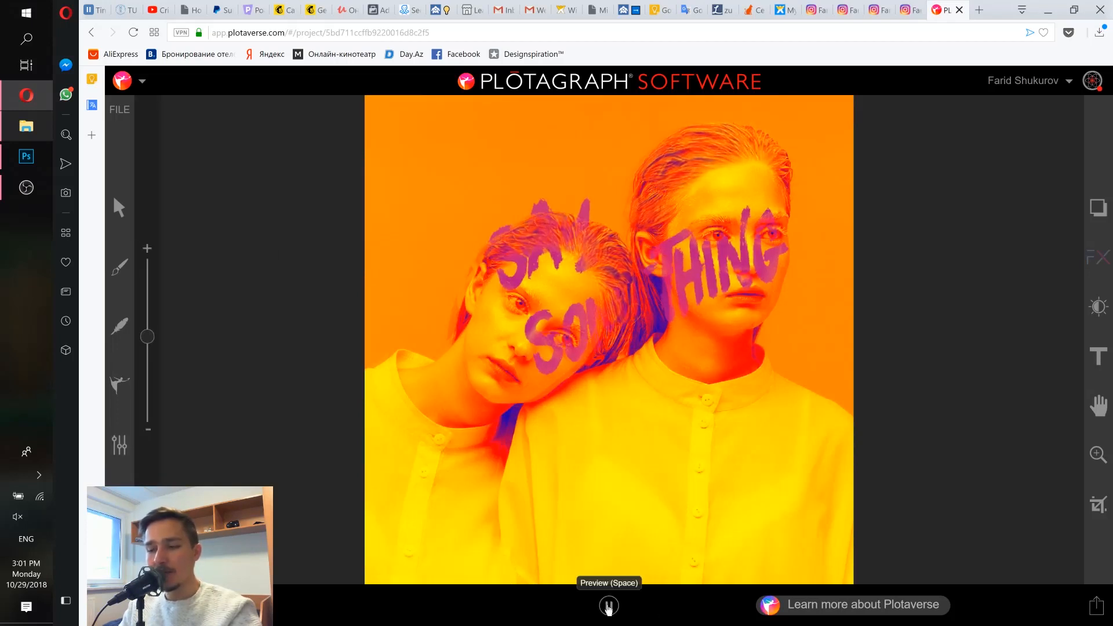
pyautogui.click(608, 606)
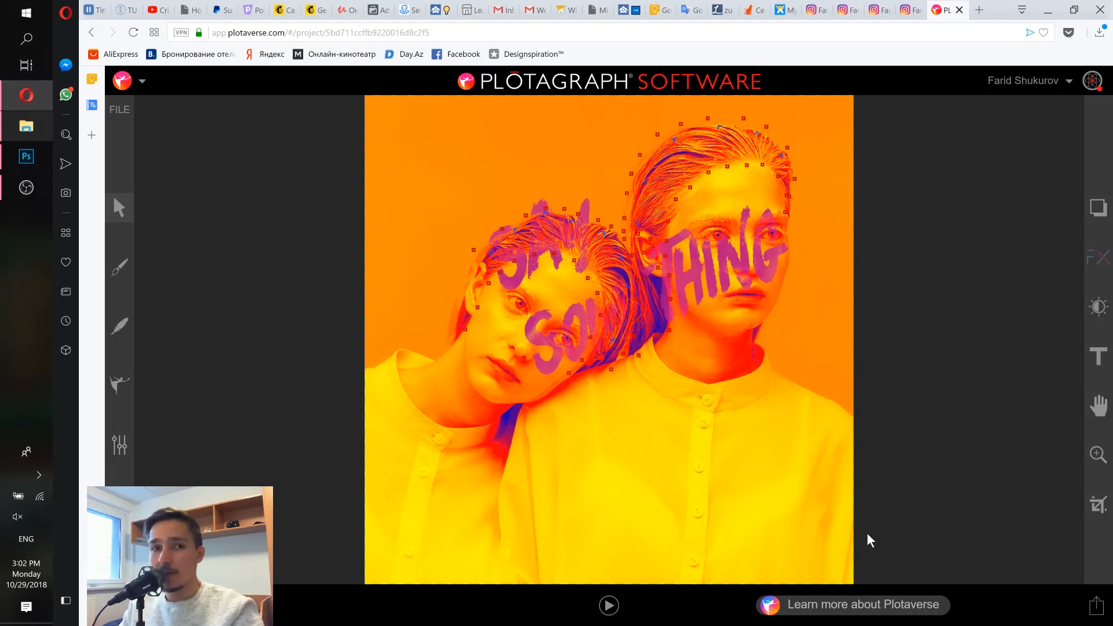
# Open the list of past exports from the export options.
pyautogui.click(1098, 607)
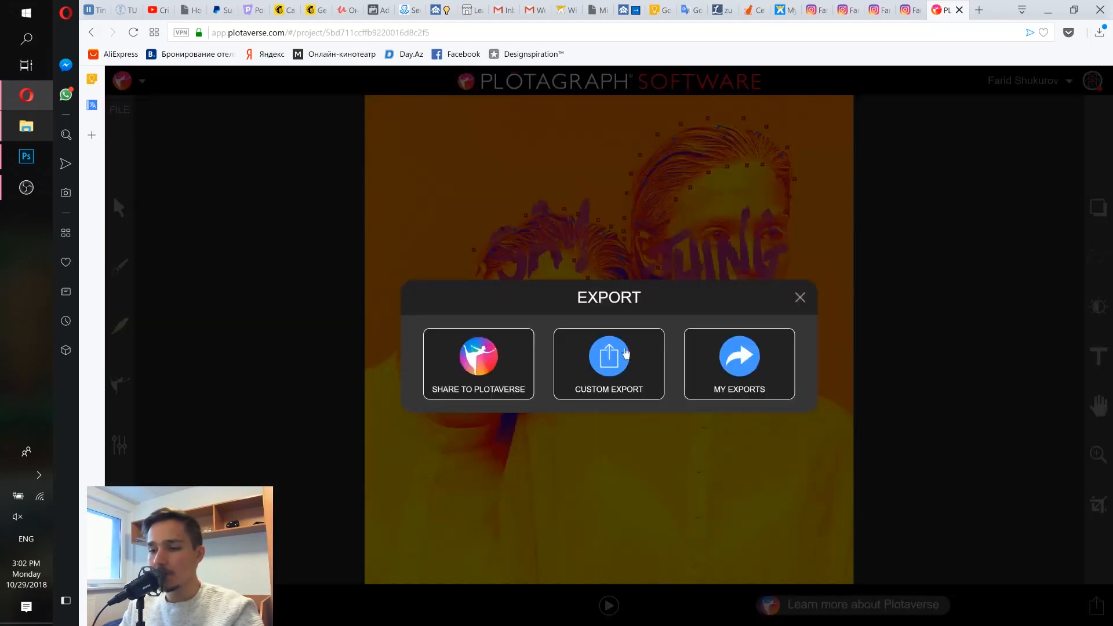
pyautogui.click(733, 365)
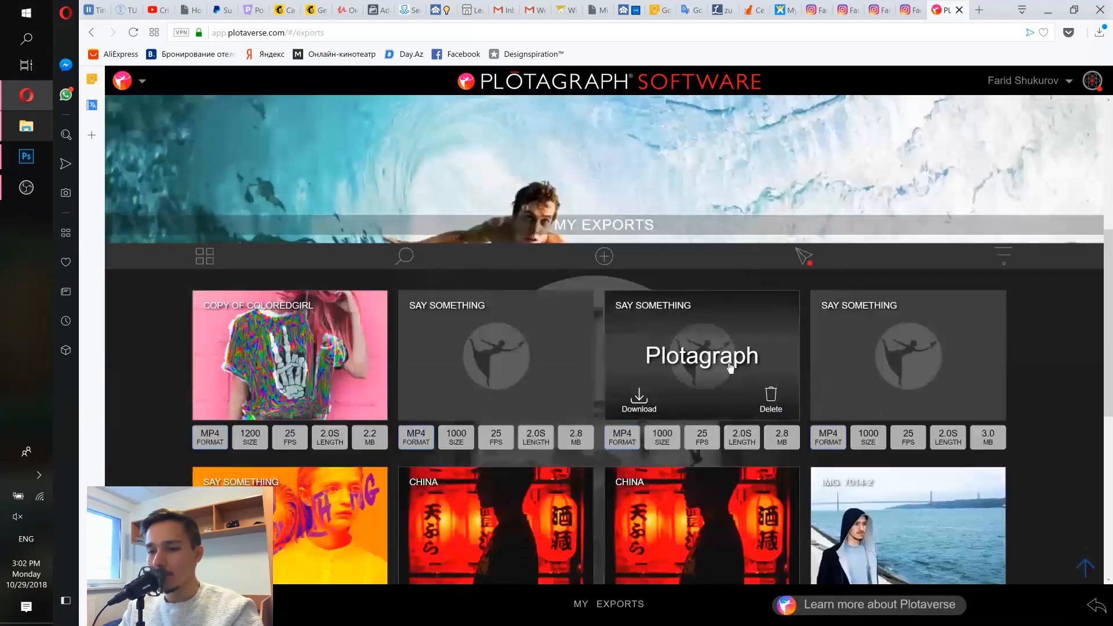
# Look over the past exports and return to the poster project in the editor.
pyautogui.moveTo(489, 398)
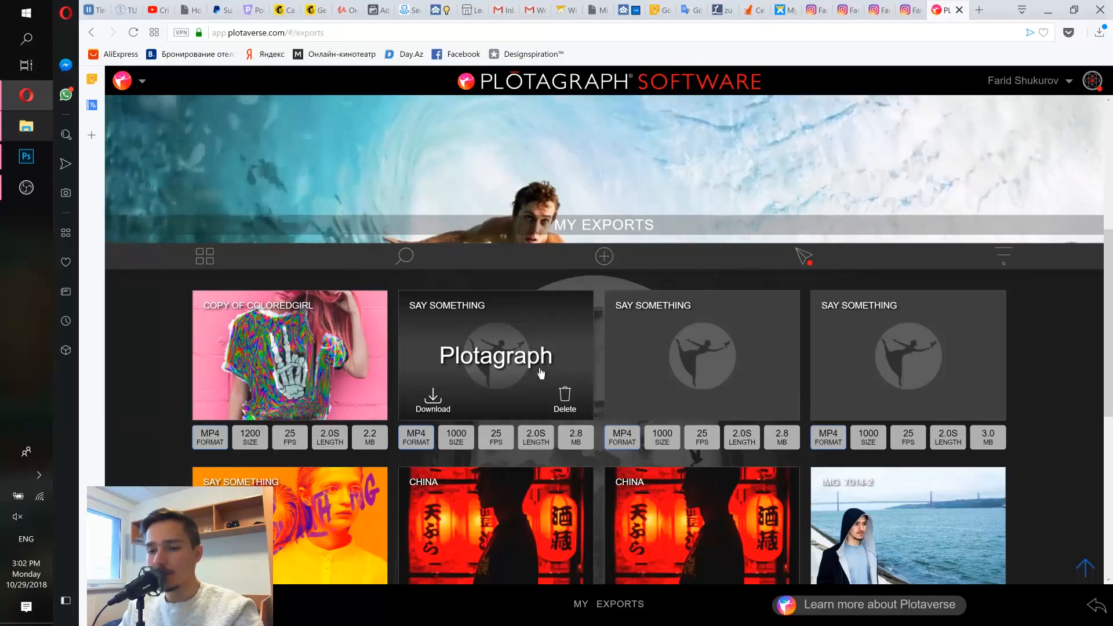
pyautogui.scroll(-5, 542, 380)
pyautogui.scroll(5, 547, 368)
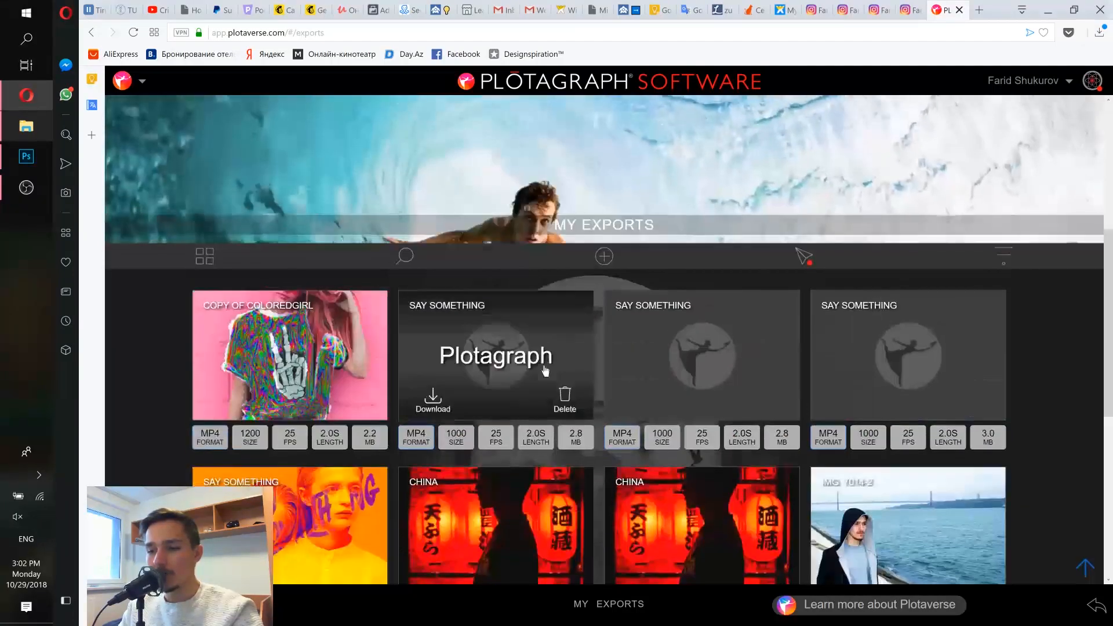
pyautogui.scroll(-2, 510, 368)
pyautogui.scroll(5, 510, 368)
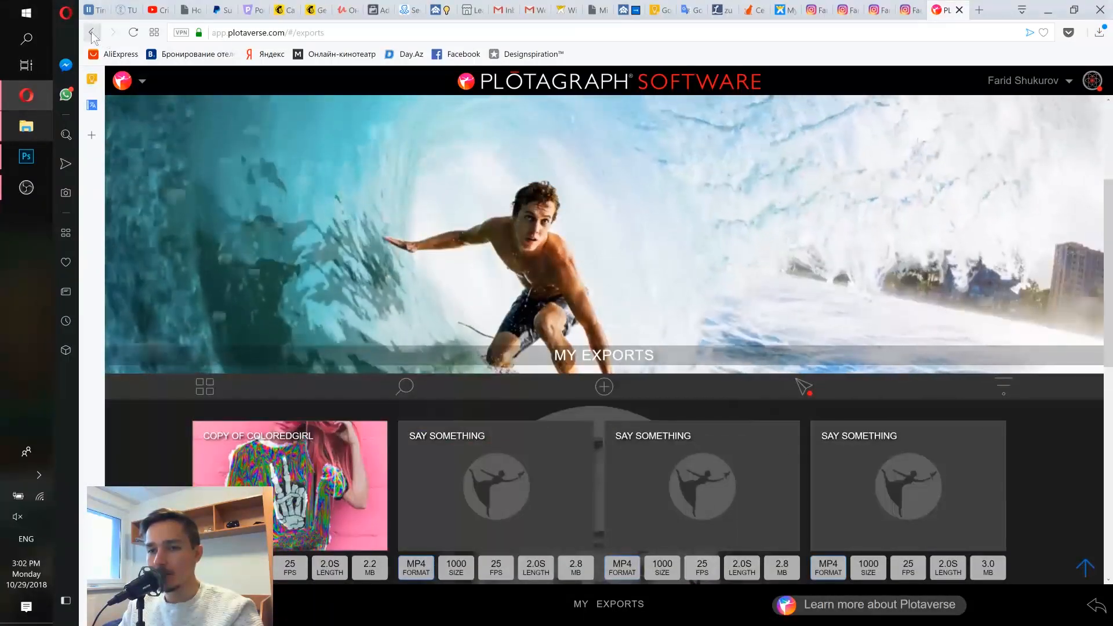
pyautogui.click(92, 33)
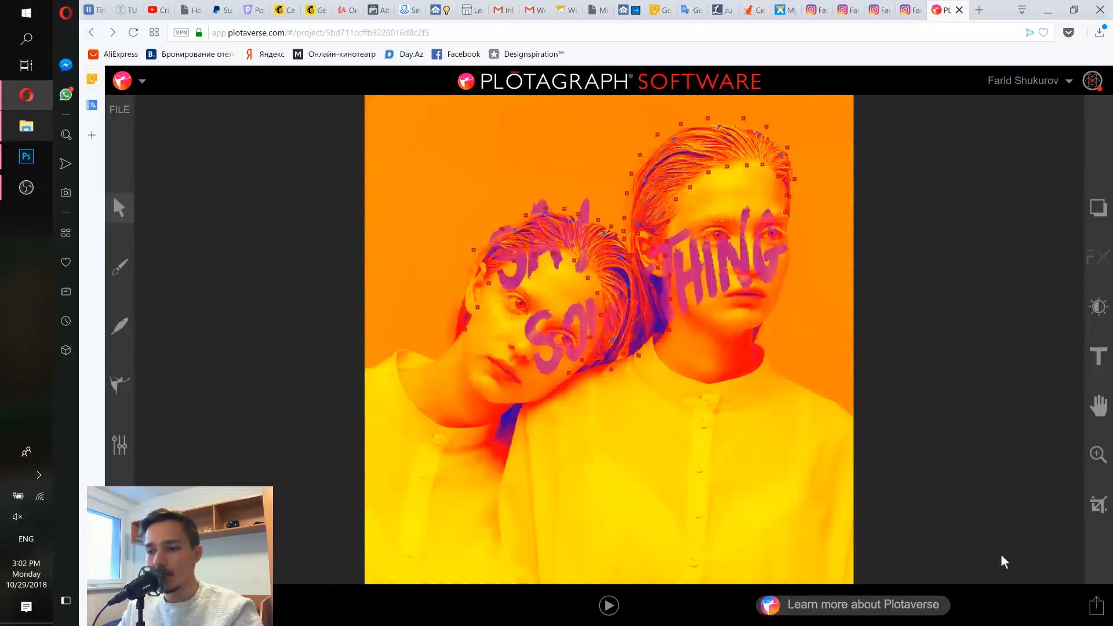
# Export the poster animation as an MP4 and bring up its entry in the exports list.
pyautogui.click(1098, 609)
pyautogui.click(609, 365)
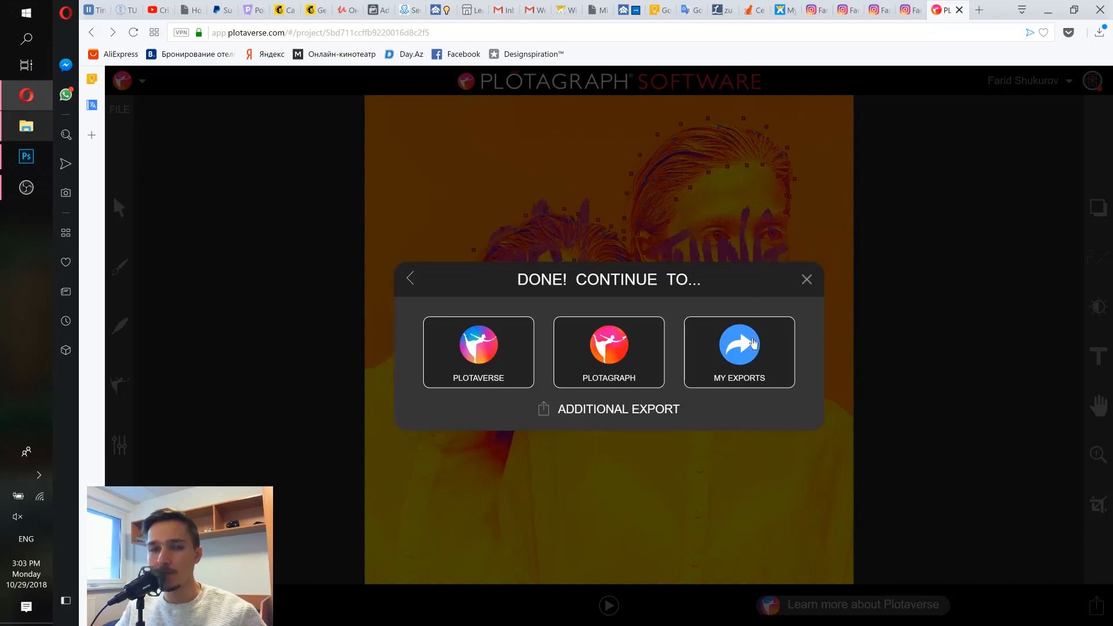
pyautogui.click(769, 355)
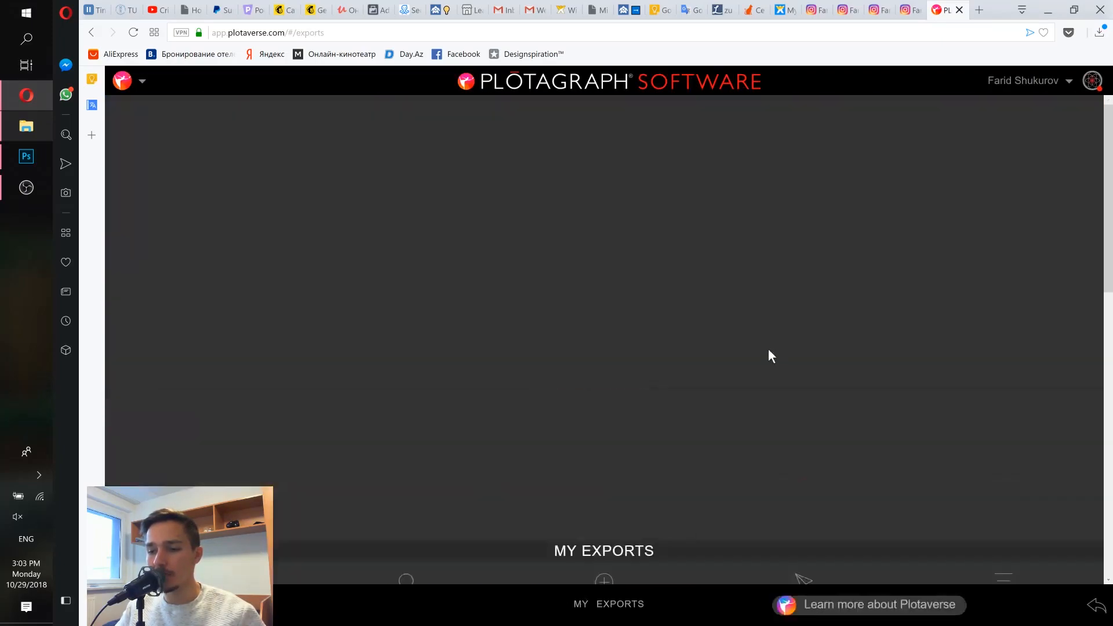
pyautogui.scroll(-5, 760, 344)
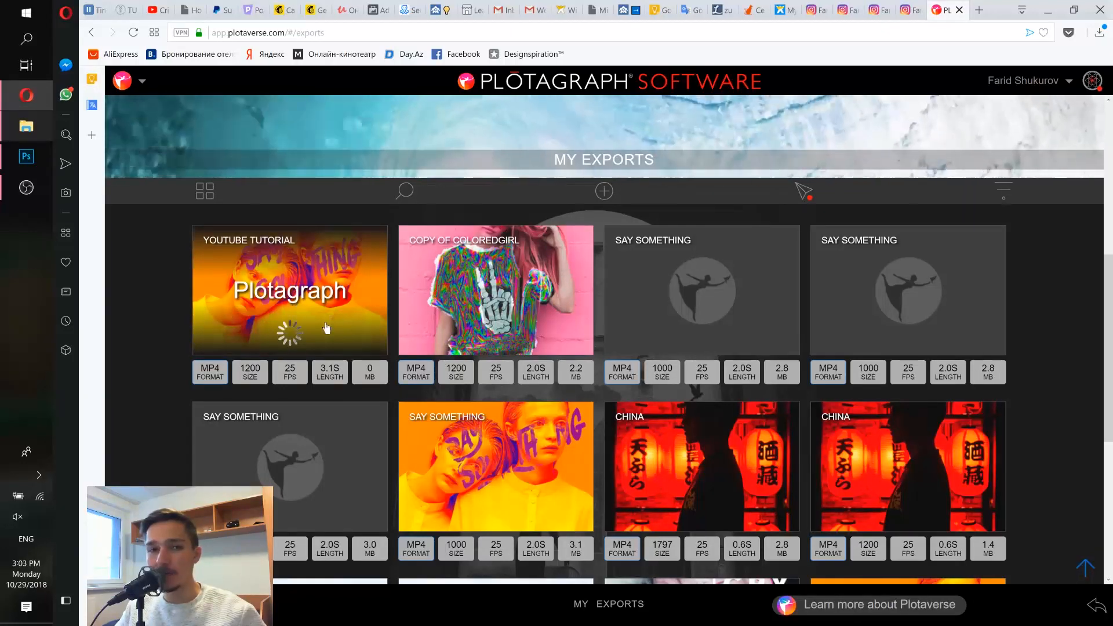
# Look through the earlier exports down to the "Under Water" Plotagraphs.
pyautogui.moveTo(434, 336)
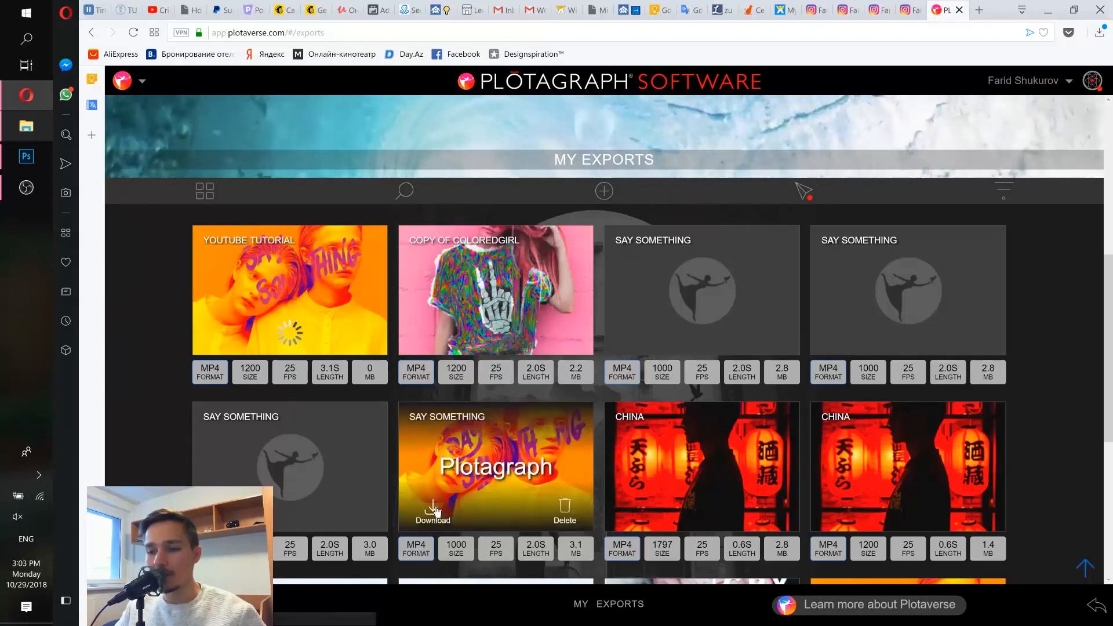
pyautogui.scroll(-1, 568, 413)
pyautogui.scroll(-5, 568, 413)
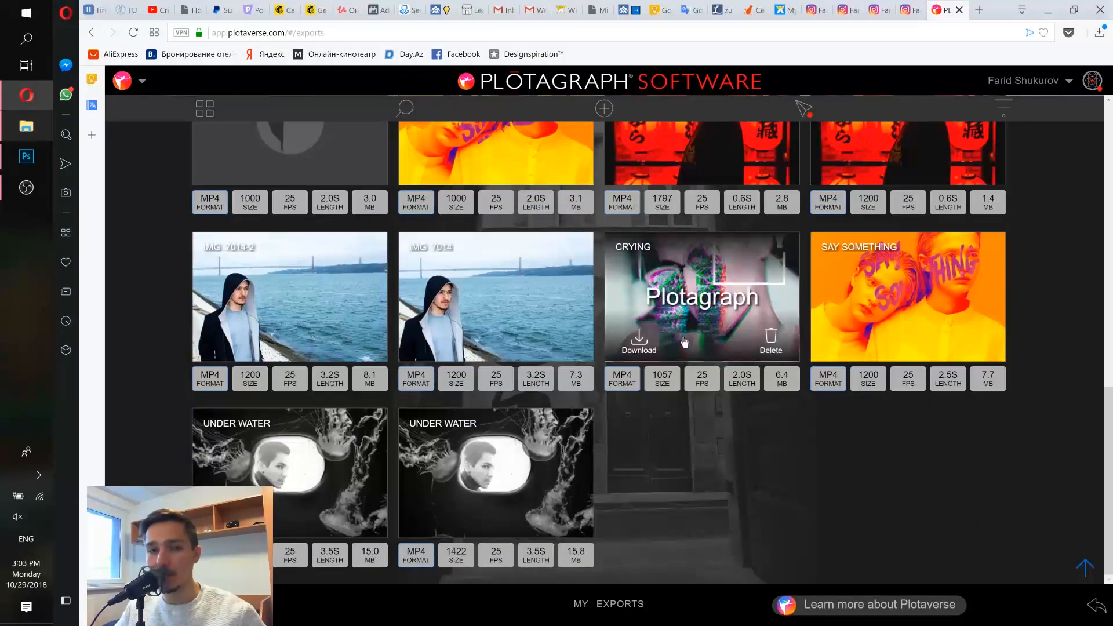
pyautogui.moveTo(510, 461)
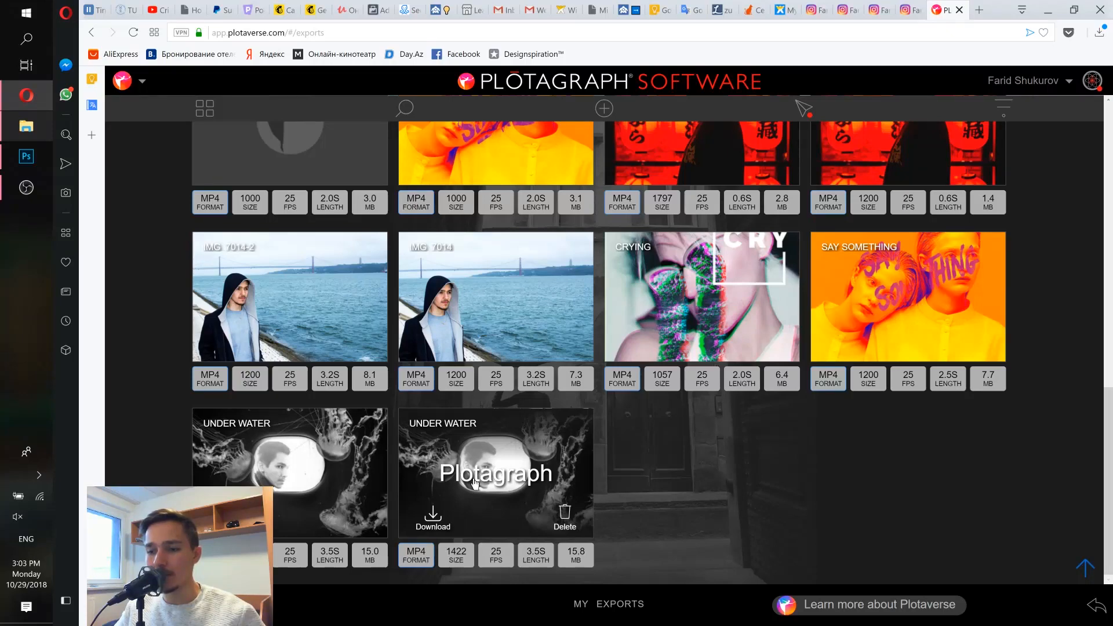
# Switch to the Instagram gallery, find the black-and-white jellyfish video post, play it and close it.
pyautogui.click(822, 11)
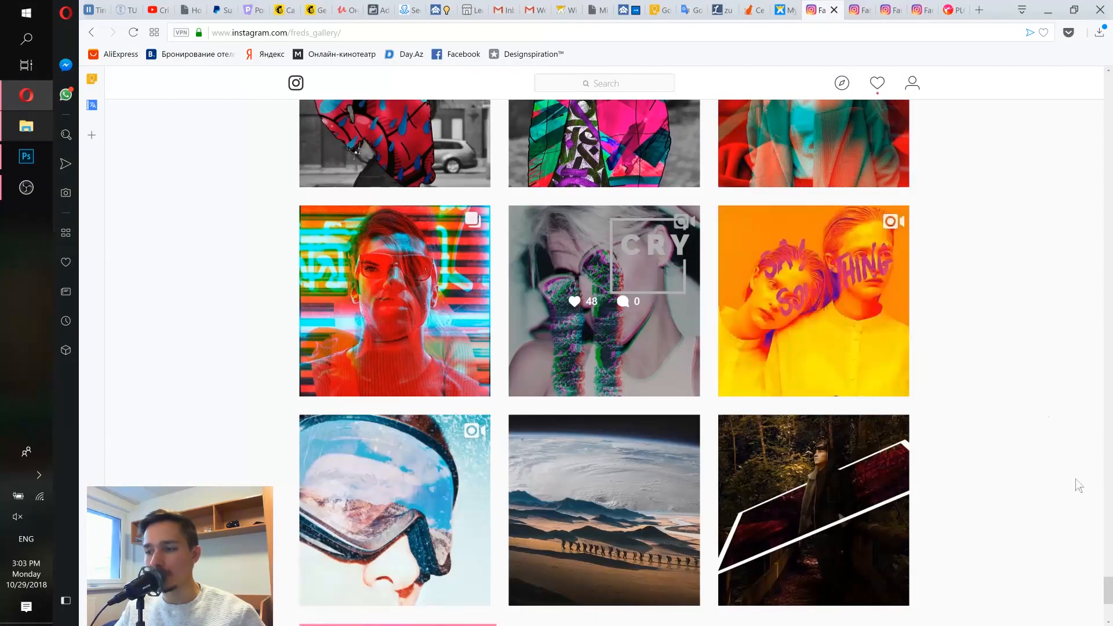
pyautogui.moveTo(1109, 591); pyautogui.dragTo(1111, 315)
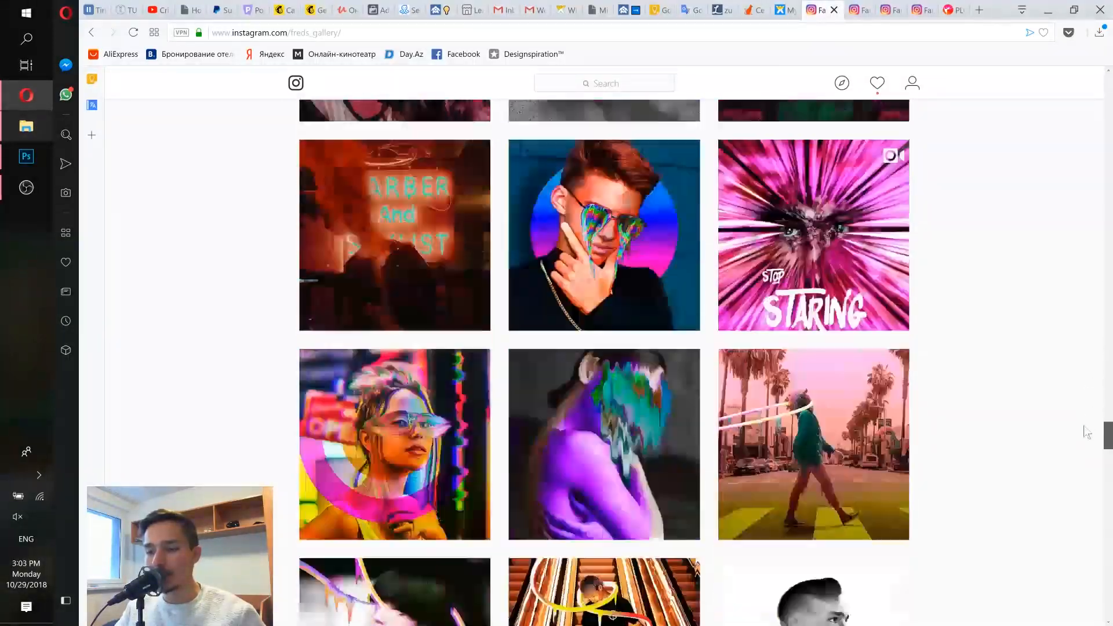
pyautogui.scroll(-20, 1086, 462)
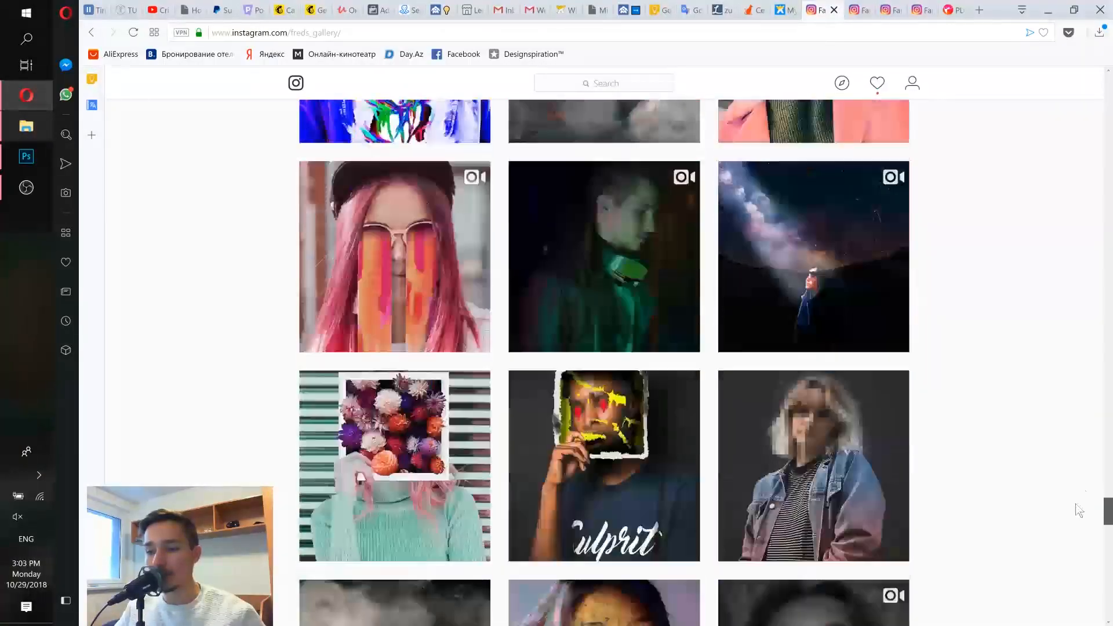
pyautogui.scroll(-3, 1066, 536)
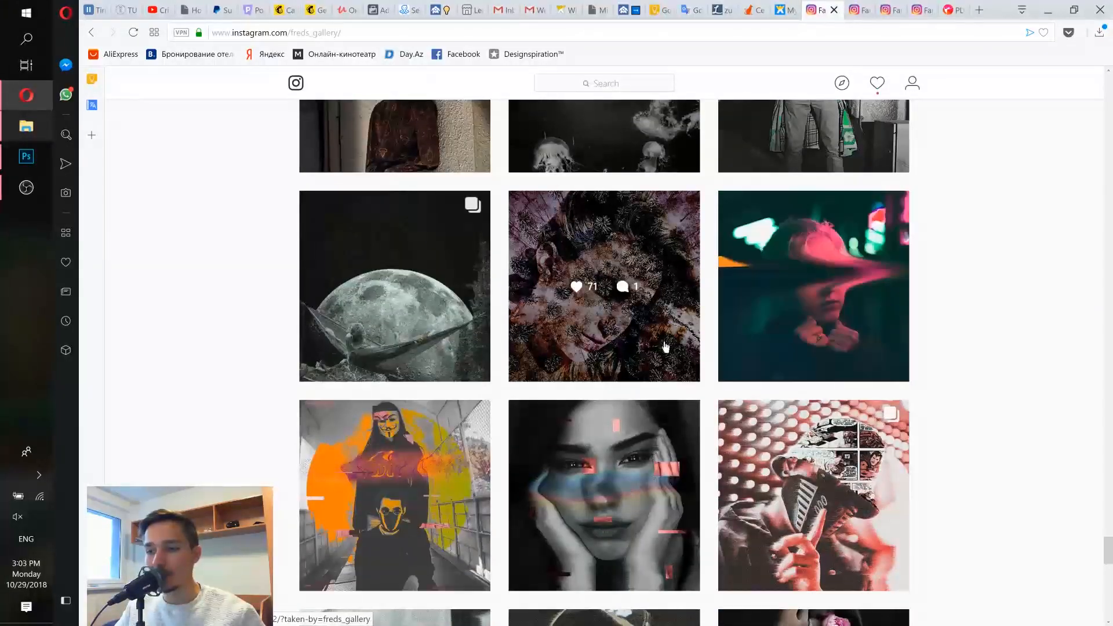
pyautogui.scroll(2, 1108, 551)
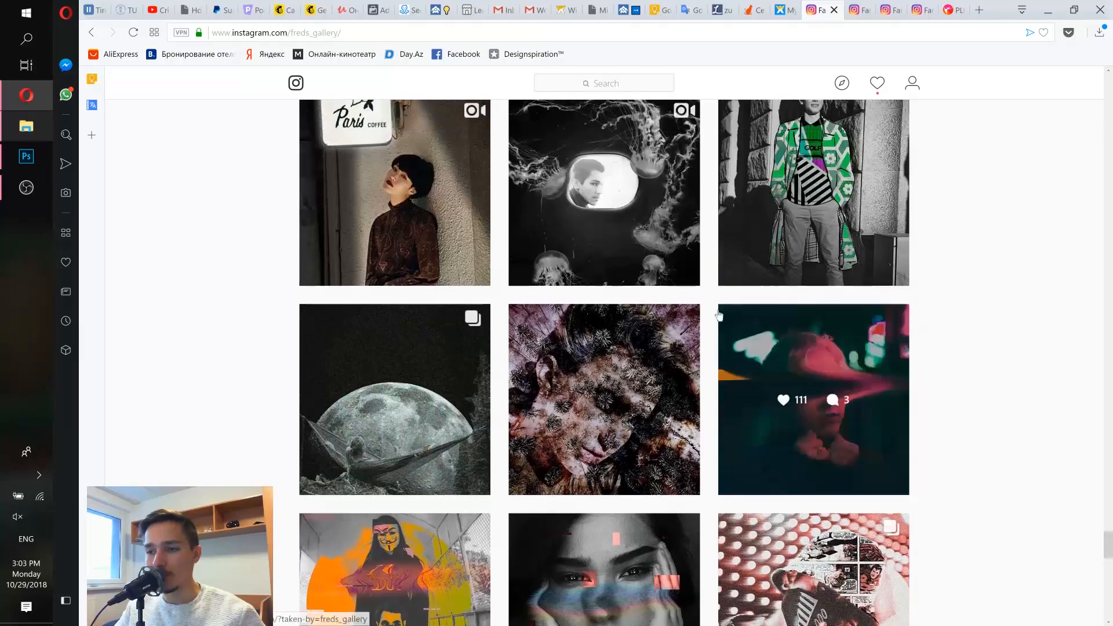
pyautogui.click(668, 262)
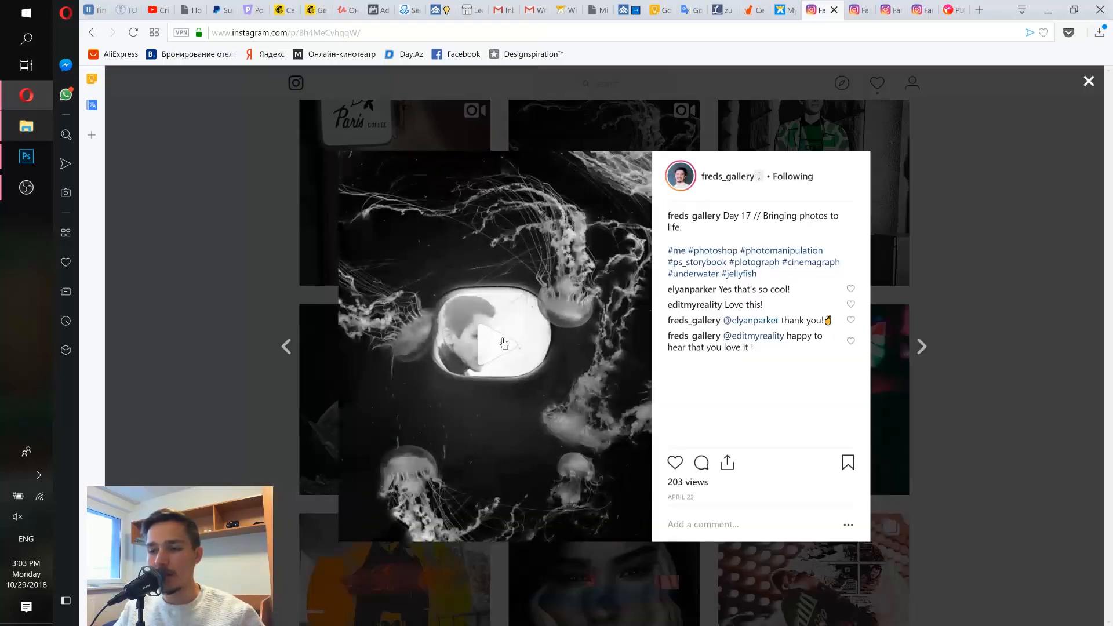
pyautogui.click(504, 343)
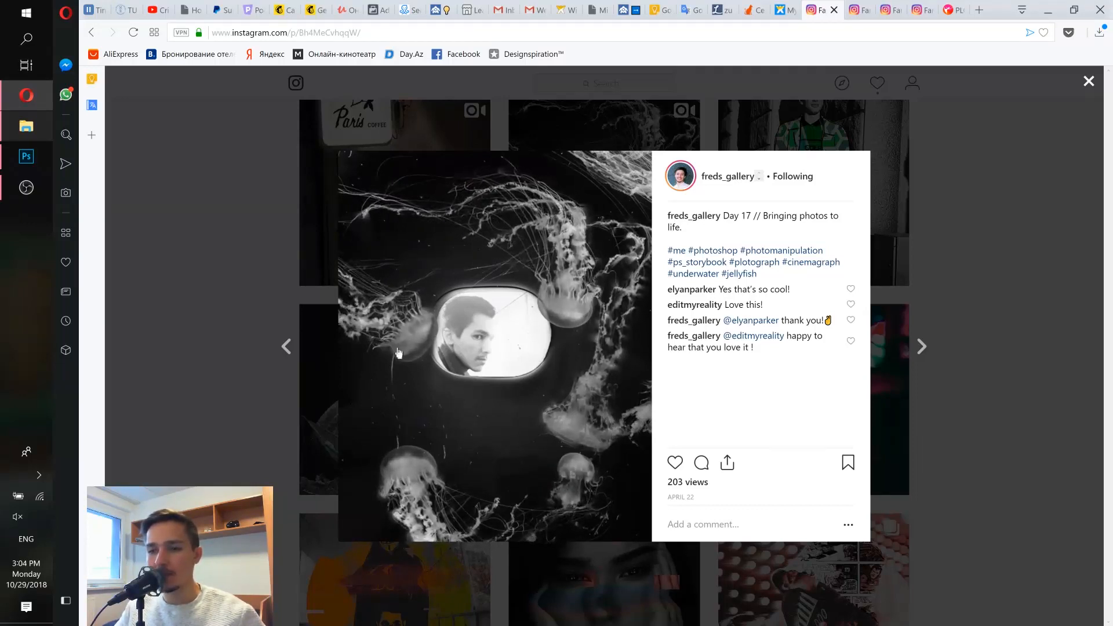
pyautogui.click(978, 203)
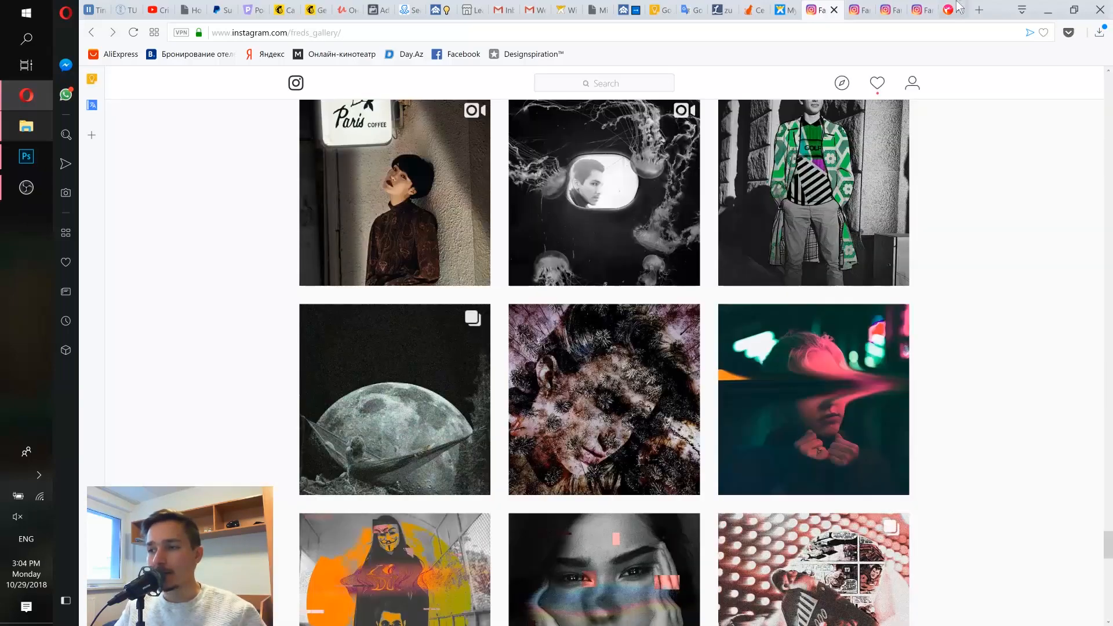
# Return to the Plotagraph exports and check the "youtube tutorial" export.
pyautogui.click(951, 9)
pyautogui.scroll(10, 667, 363)
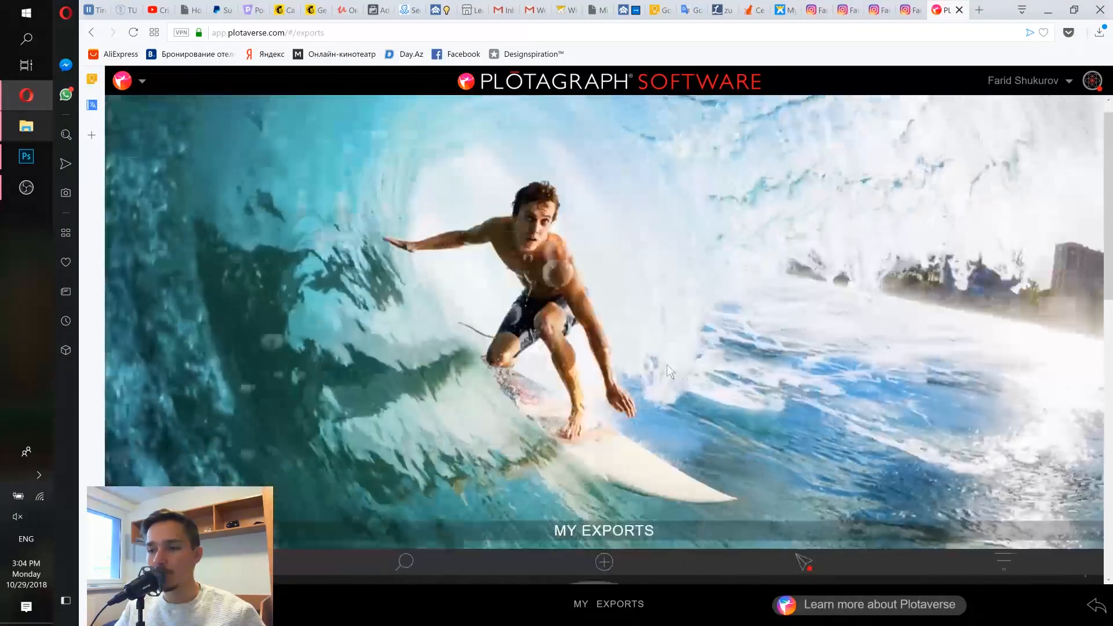
pyautogui.scroll(-3, 666, 372)
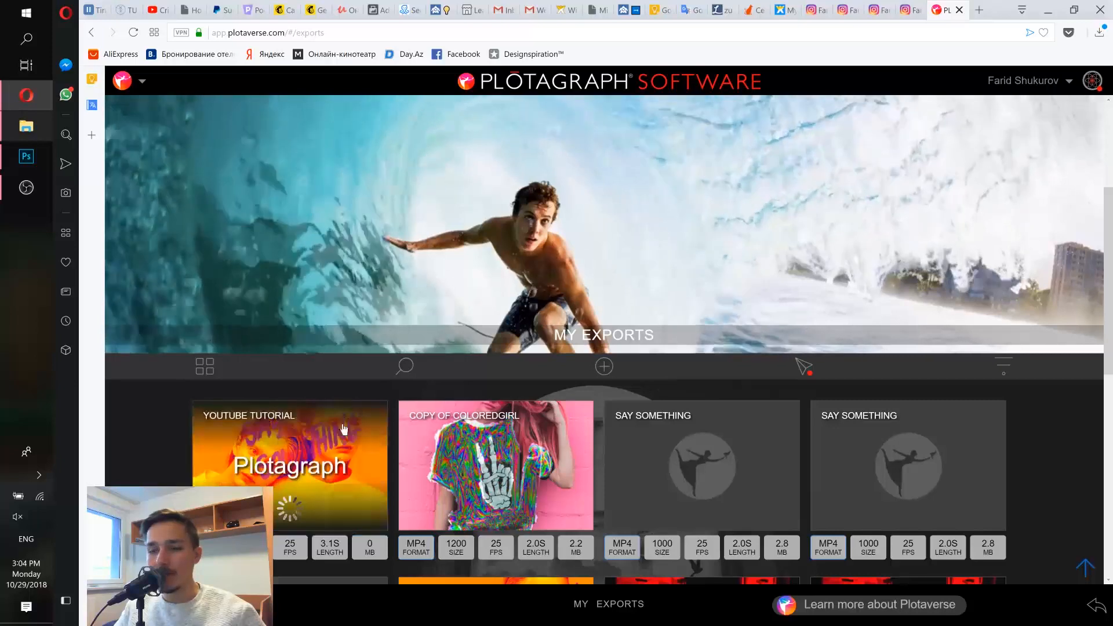